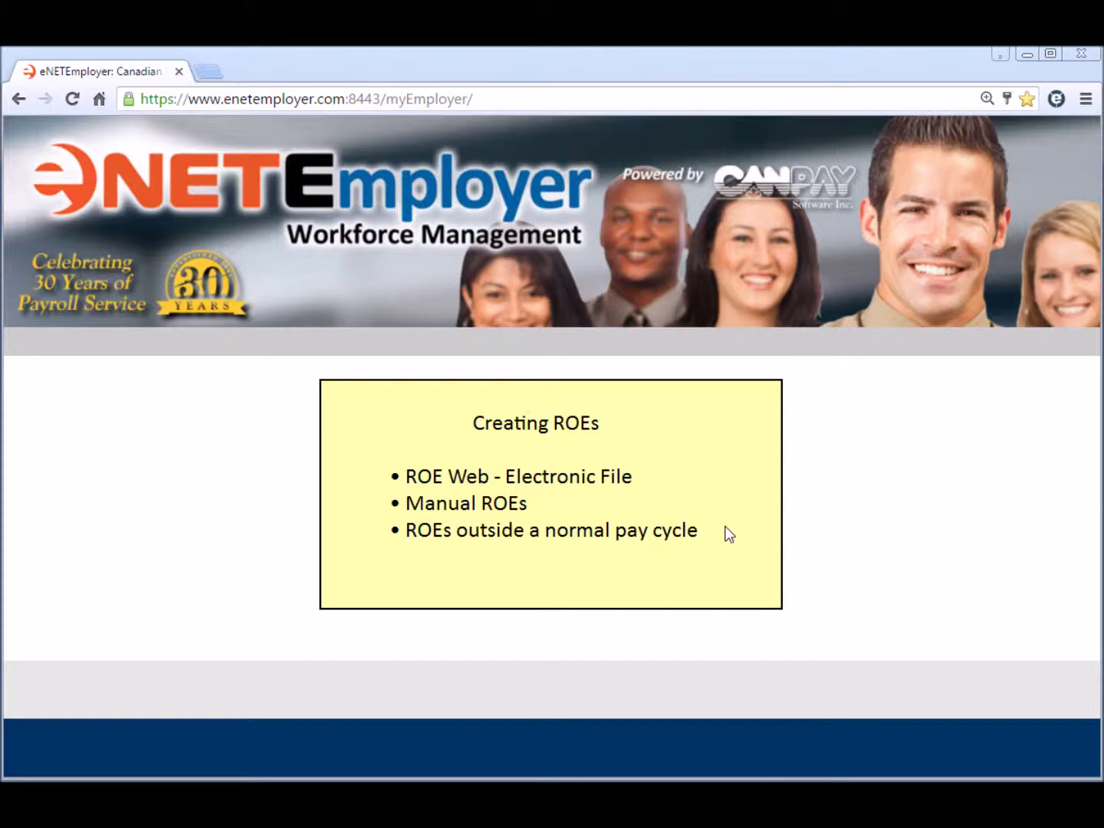
Step: Log in, enter Payroll, and open Employee > Status Parameters listing all 11 employees
left_click(569, 563)
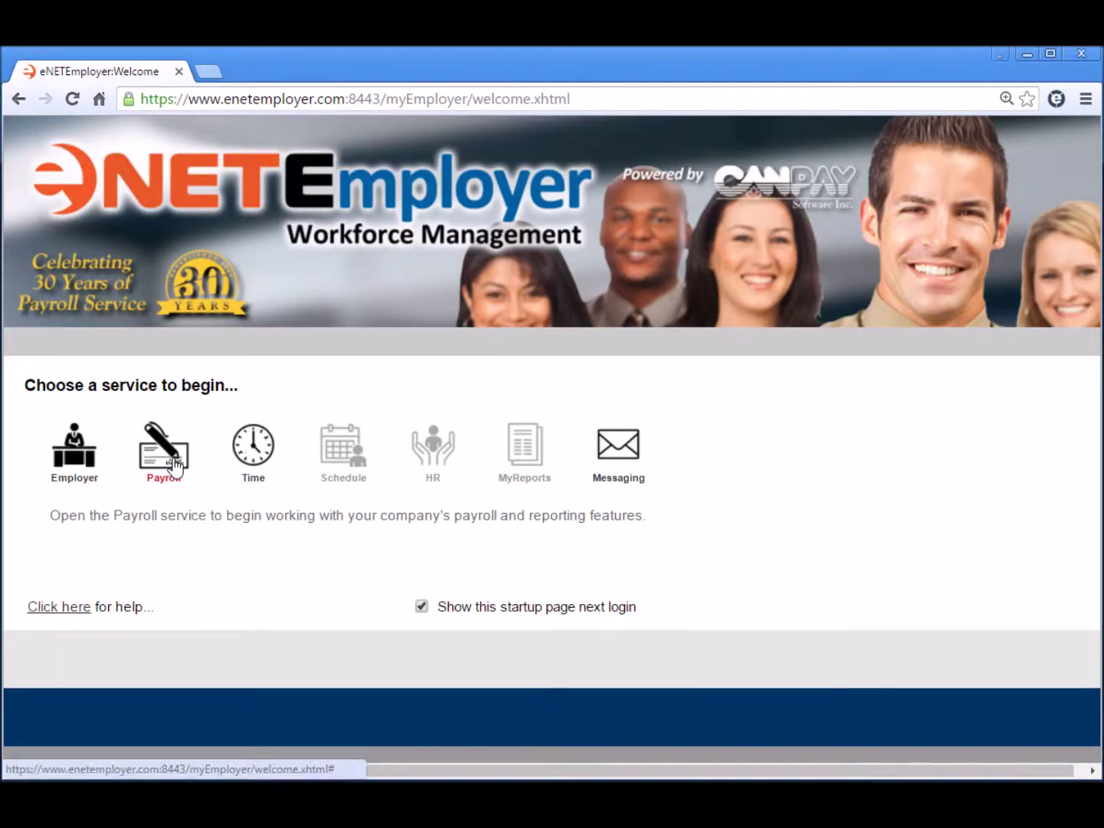
left_click(176, 462)
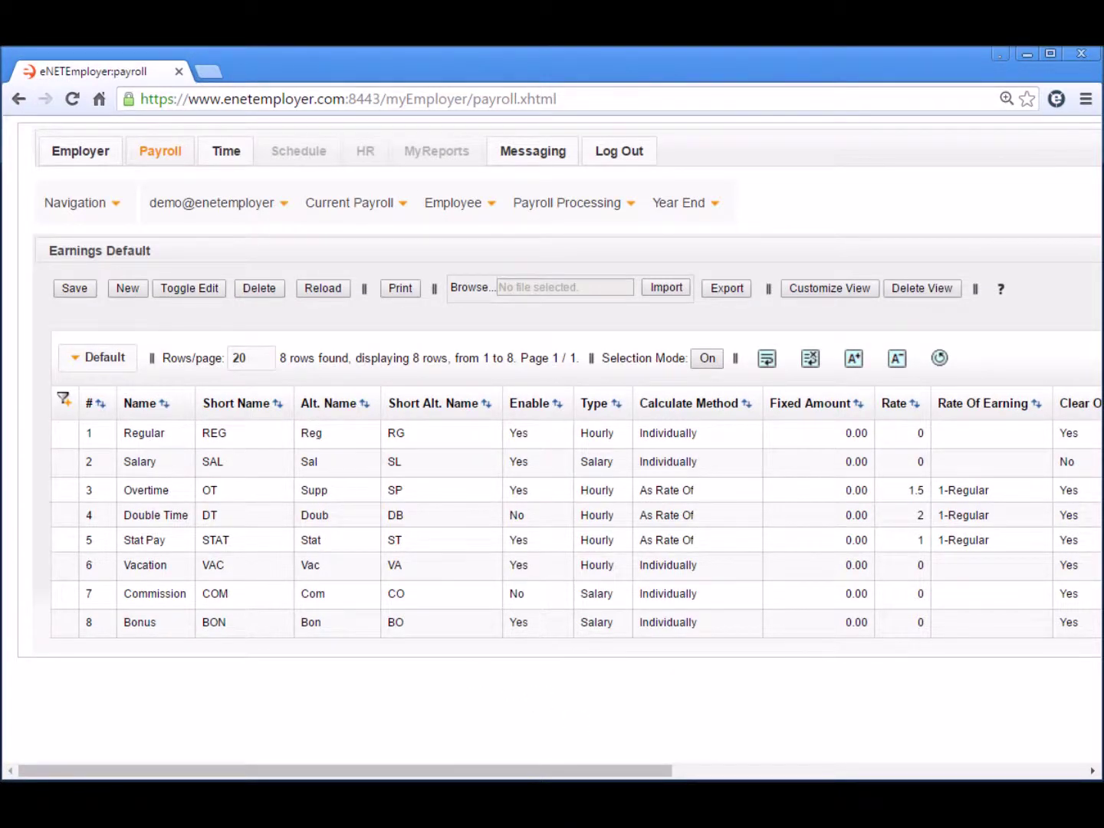
mouse_move(443, 212)
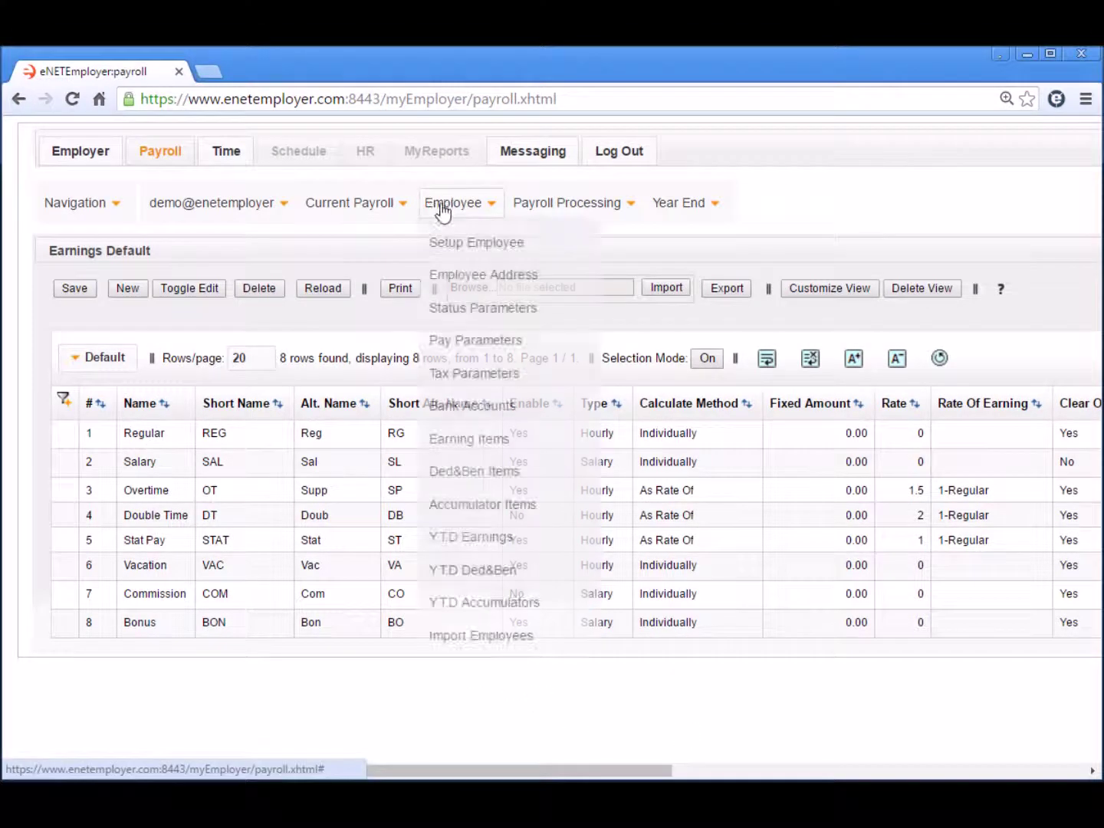
left_click(481, 311)
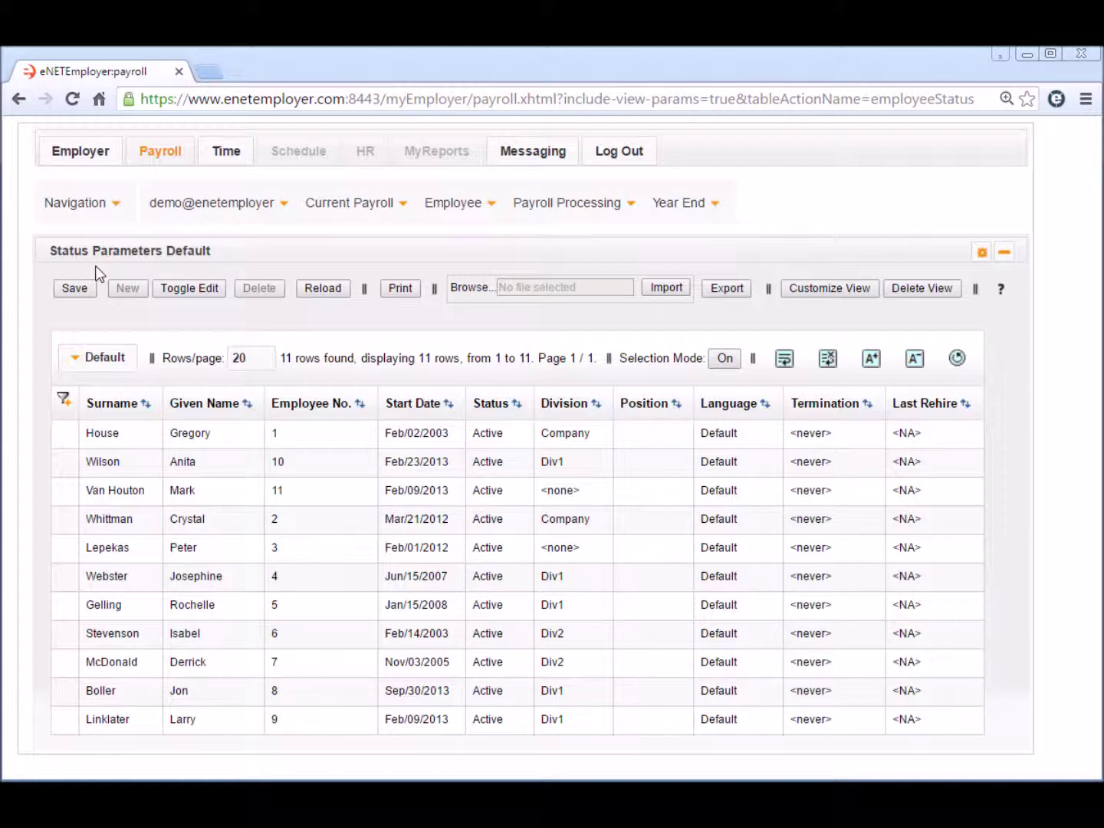
double_click(541, 448)
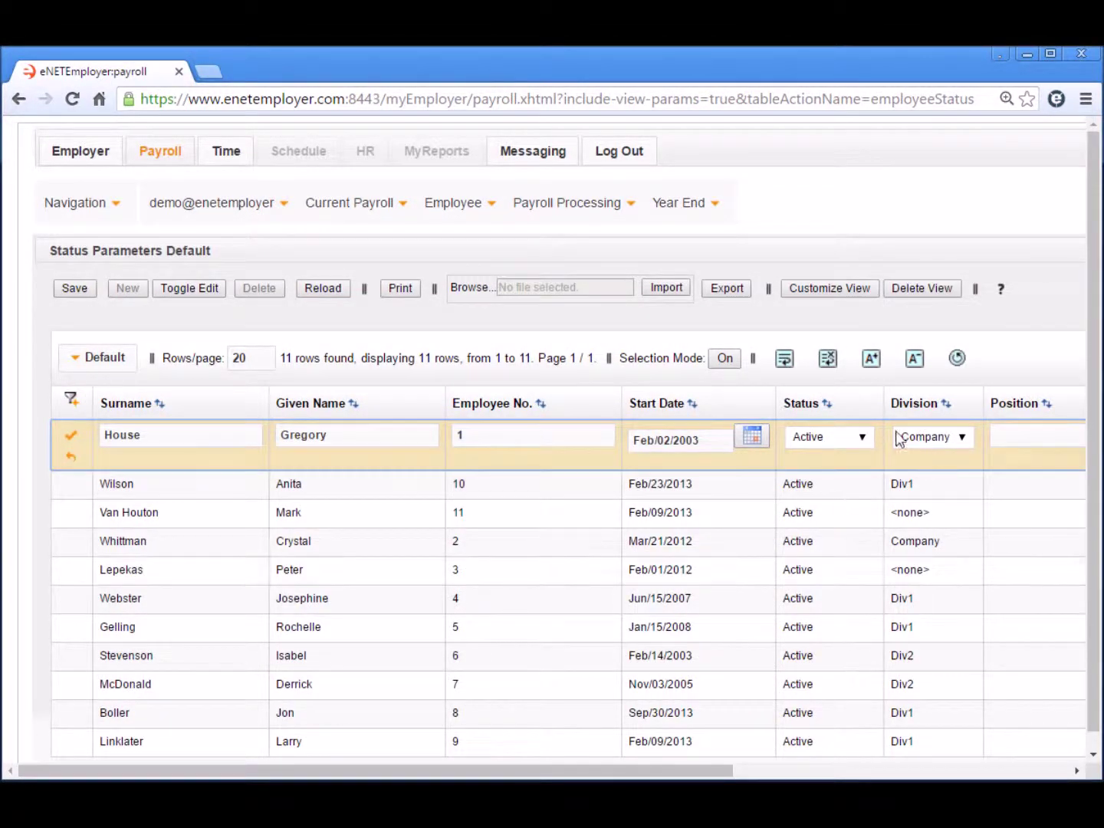
Step: Zoom in on the edit row and set employee number 1's status to Last Pay
key("ctrl+plus")
key("ctrl+plus")
key("ctrl+plus")
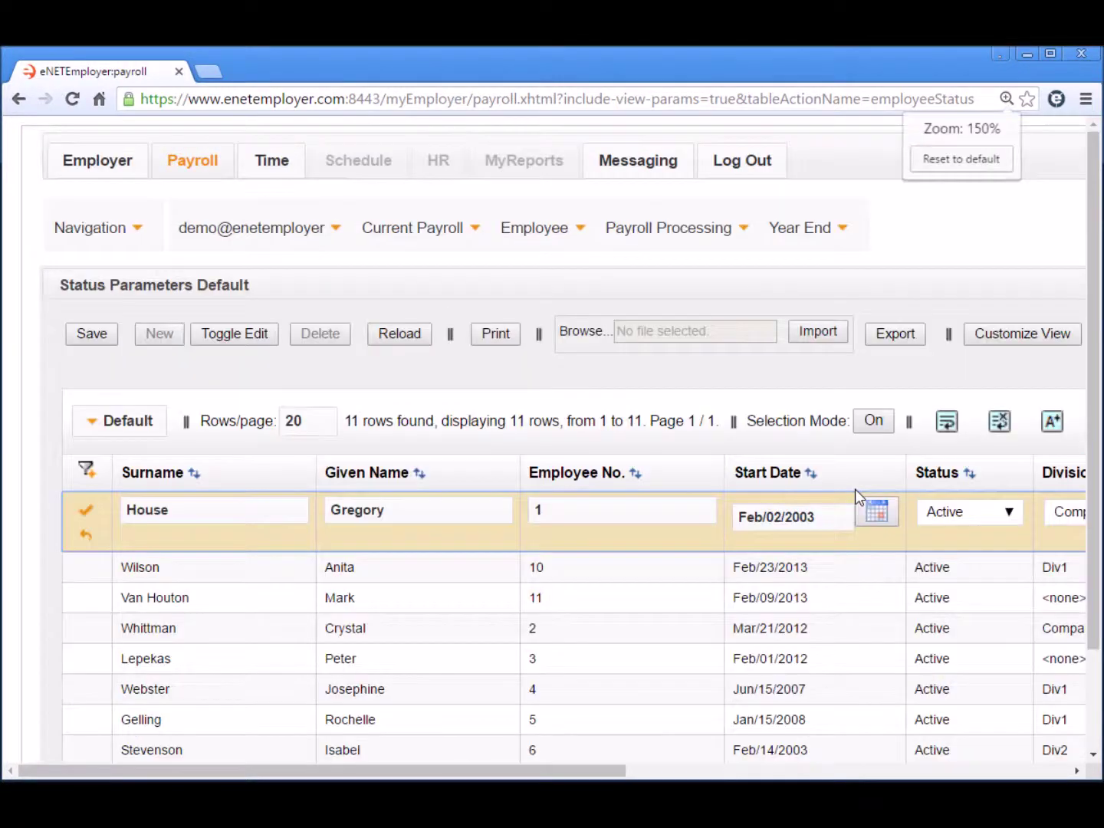
key("ctrl+plus")
left_click_drag(494, 770, 820, 770)
scroll(705, 648, "down", 2)
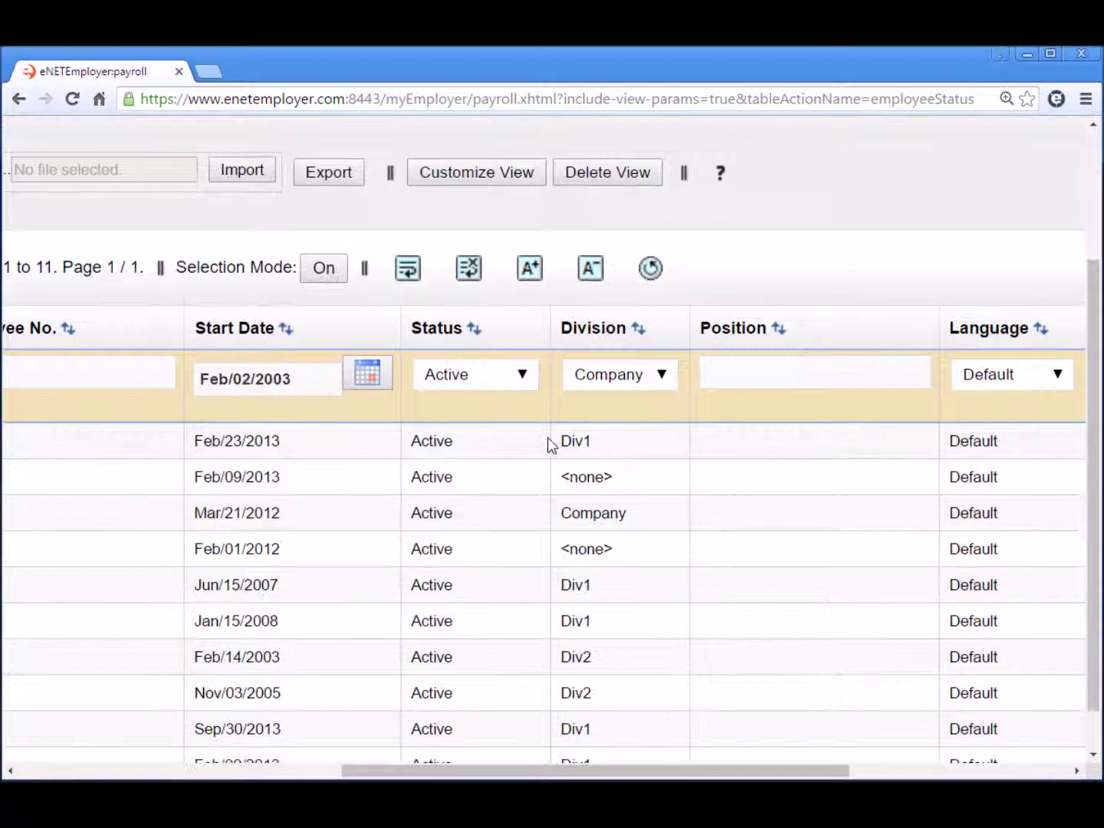
left_click(525, 374)
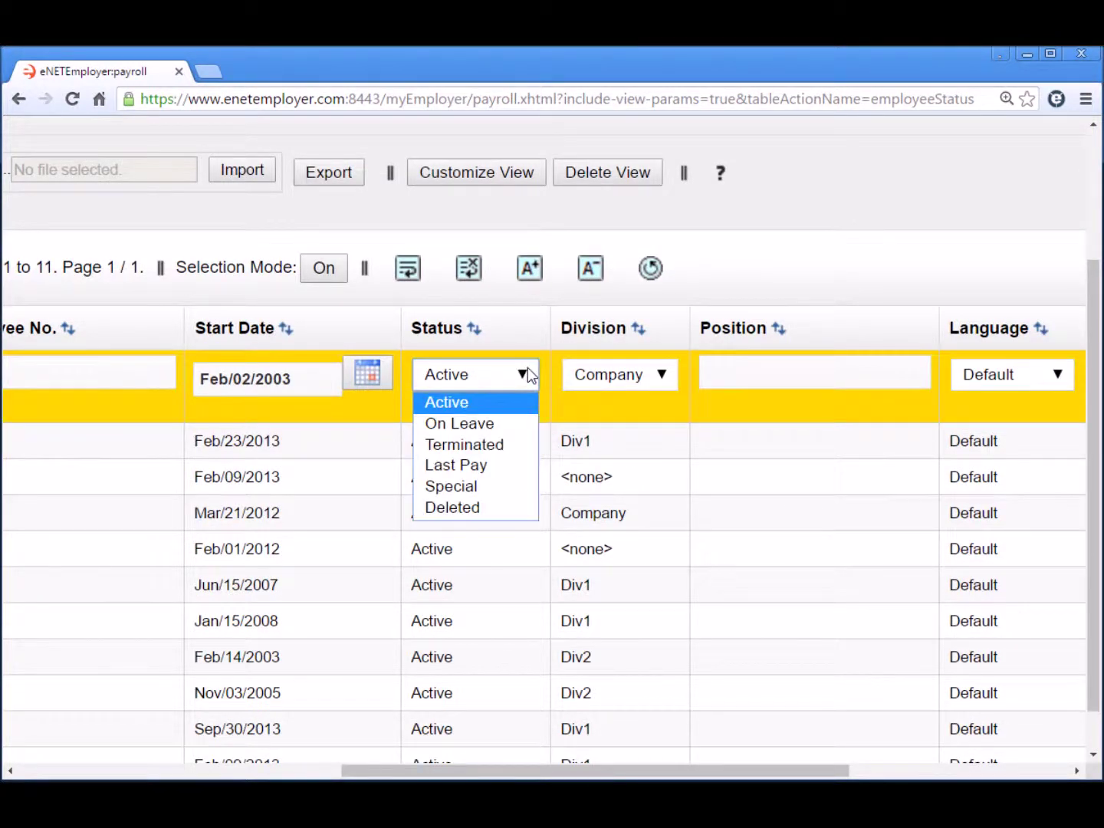
key("Down")
key("Down")
key("Down")
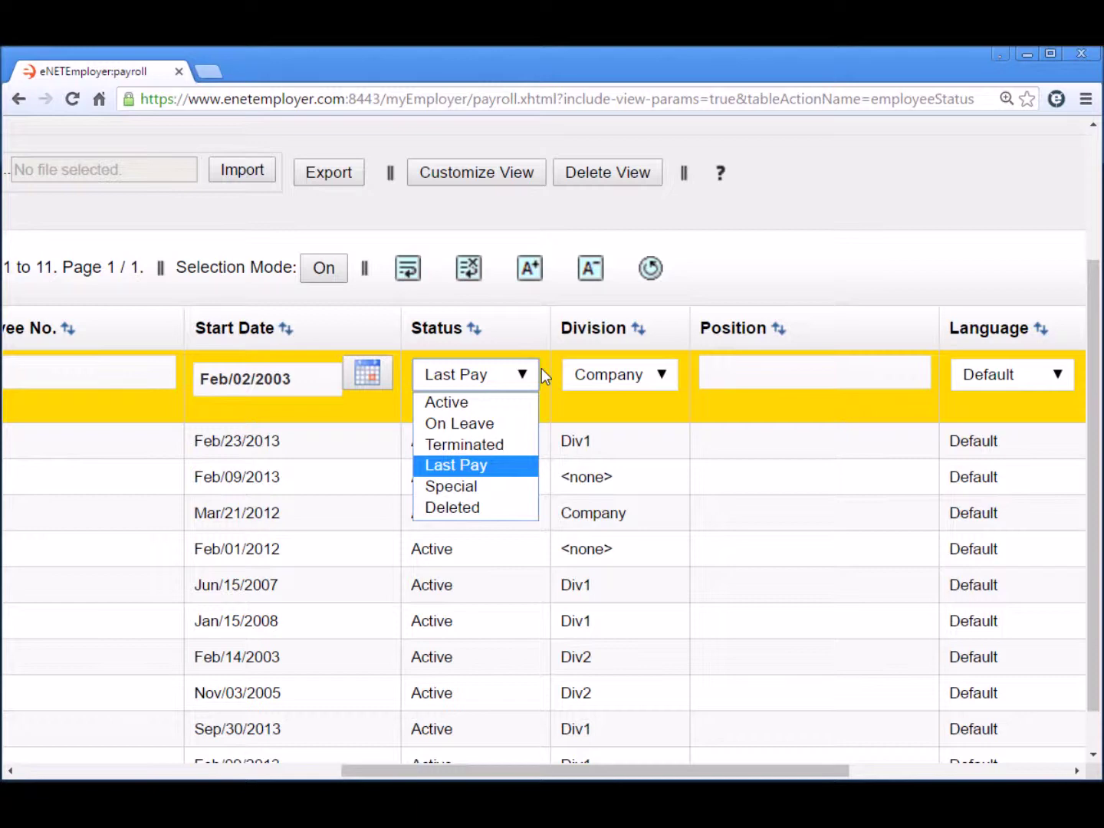
key("Up")
key("Up")
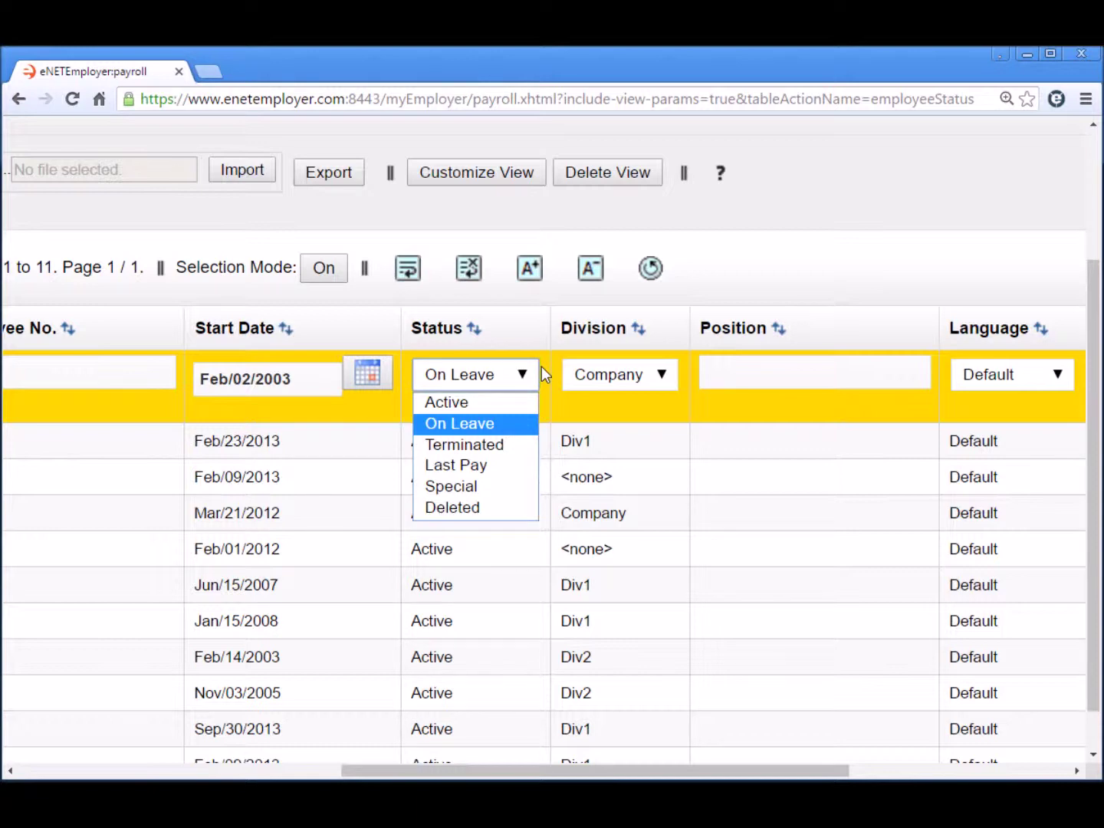
left_click(466, 465)
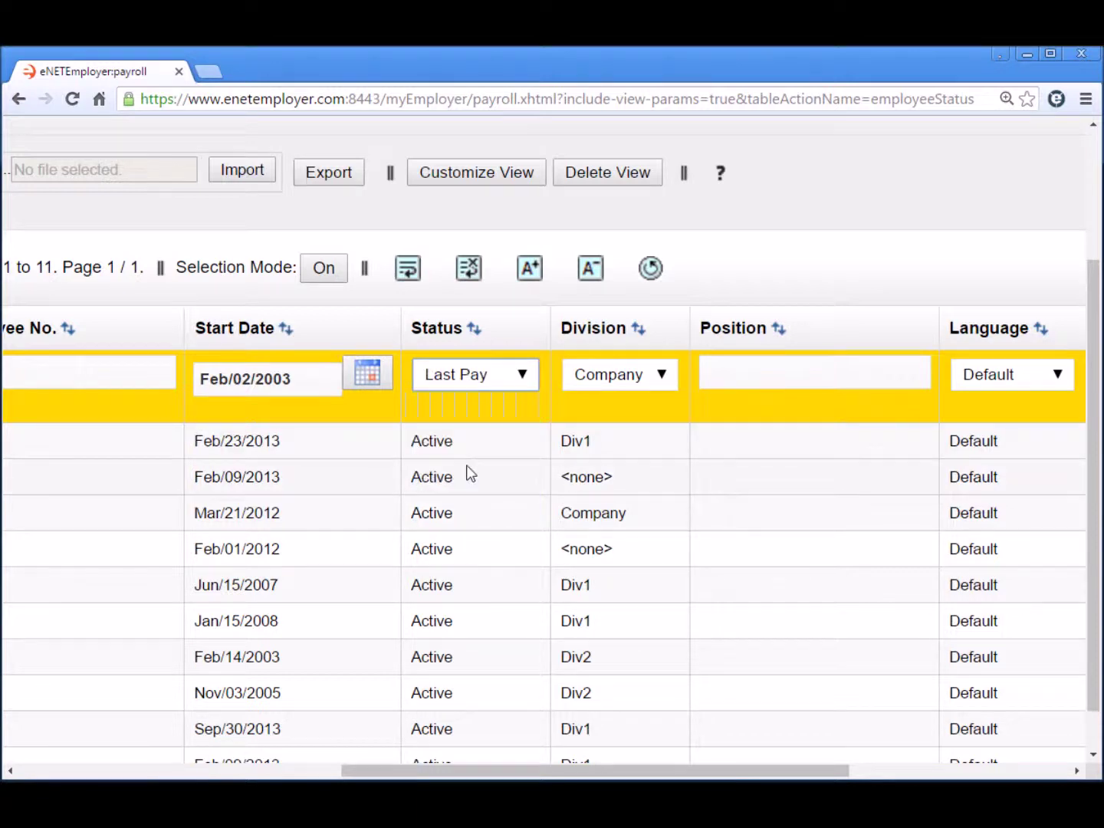
Step: Give employee number 1 a termination date of Jan/29/2016 and save the row
key("ctrl+minus")
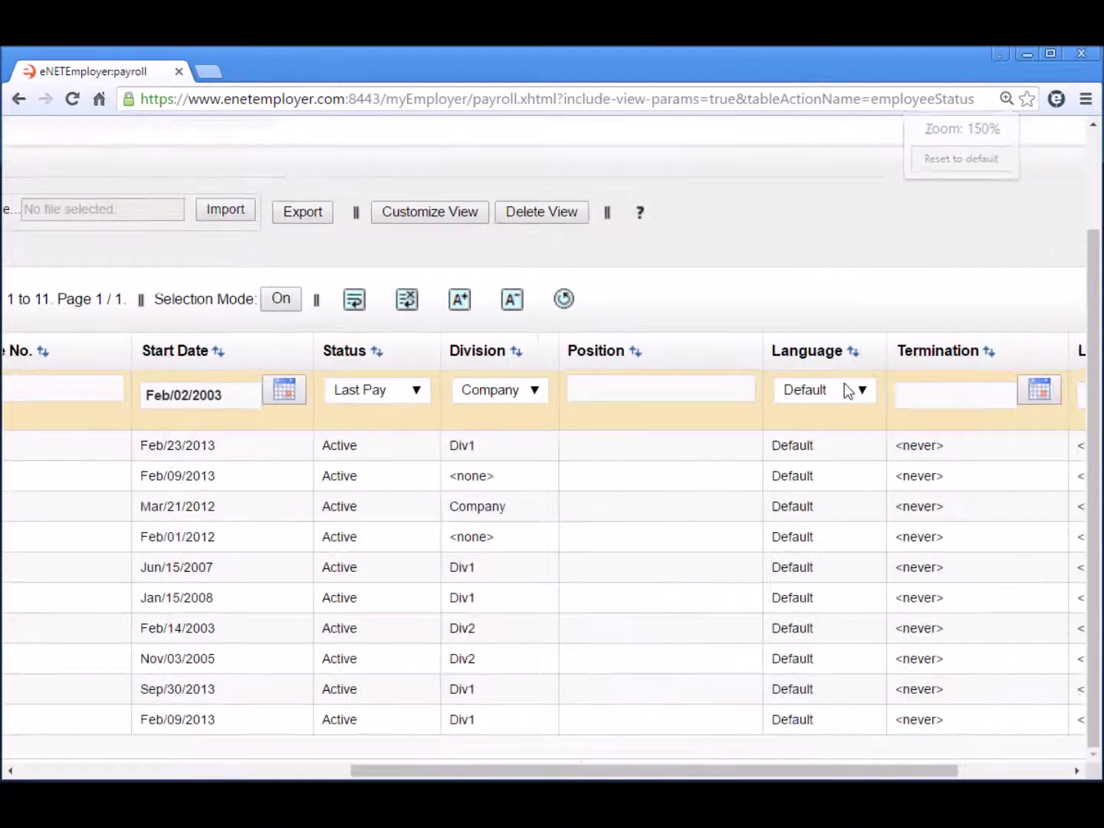
key("ctrl+minus")
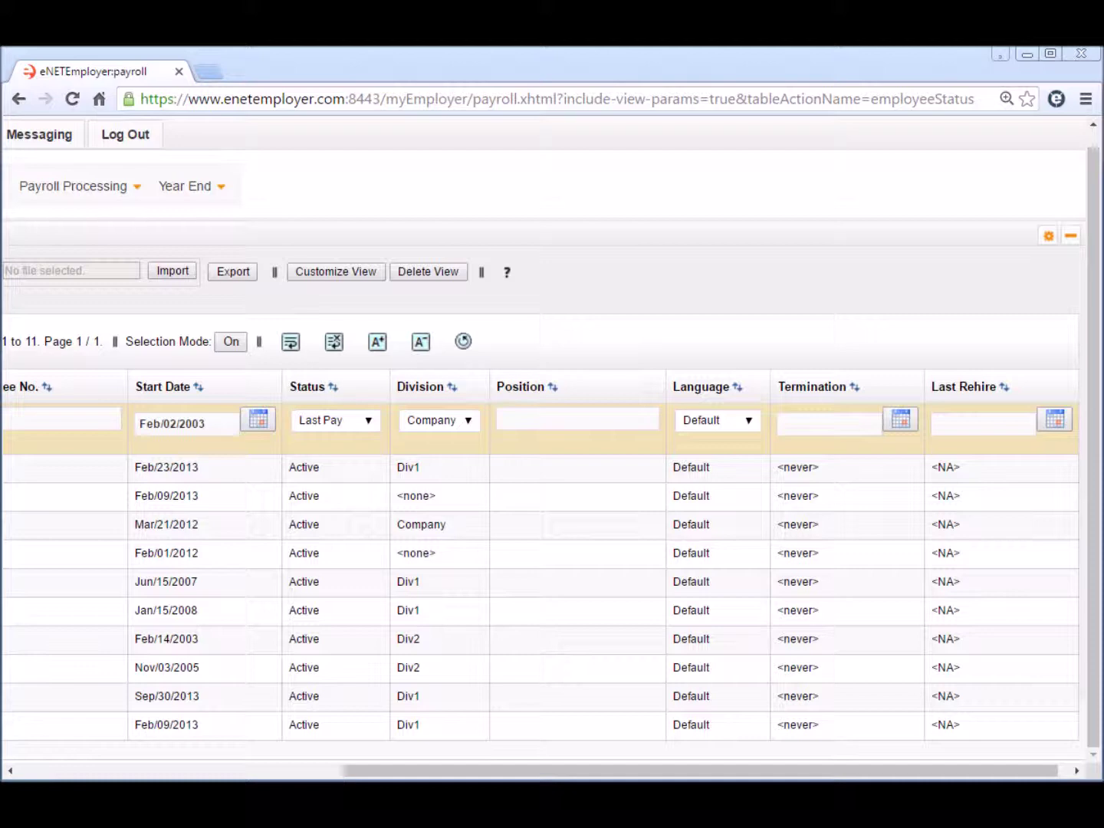
left_click(902, 422)
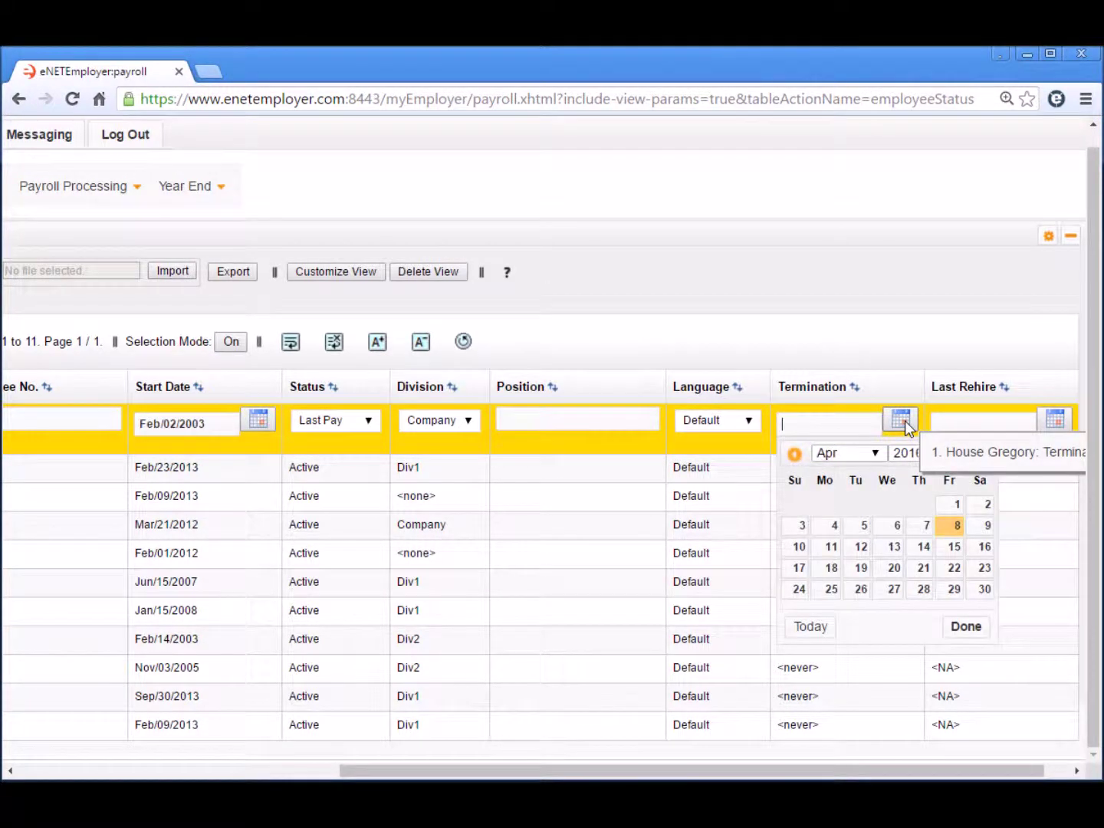
left_click(876, 454)
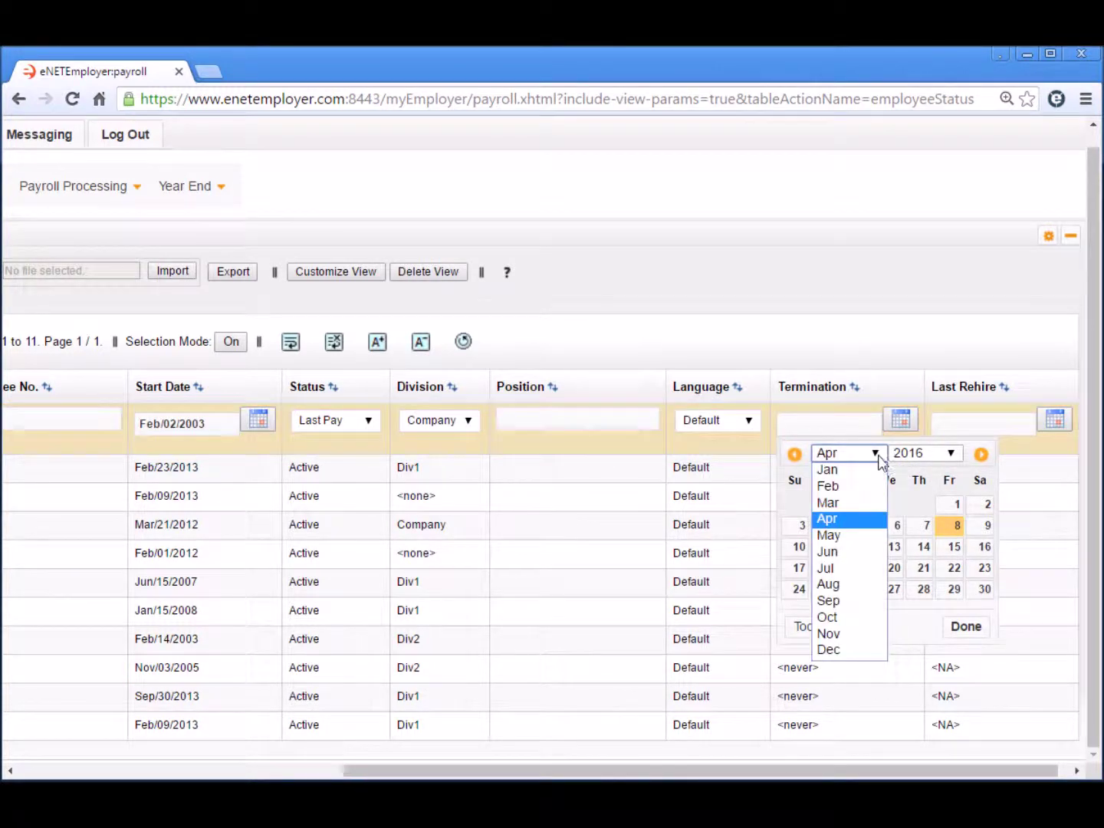
left_click(849, 470)
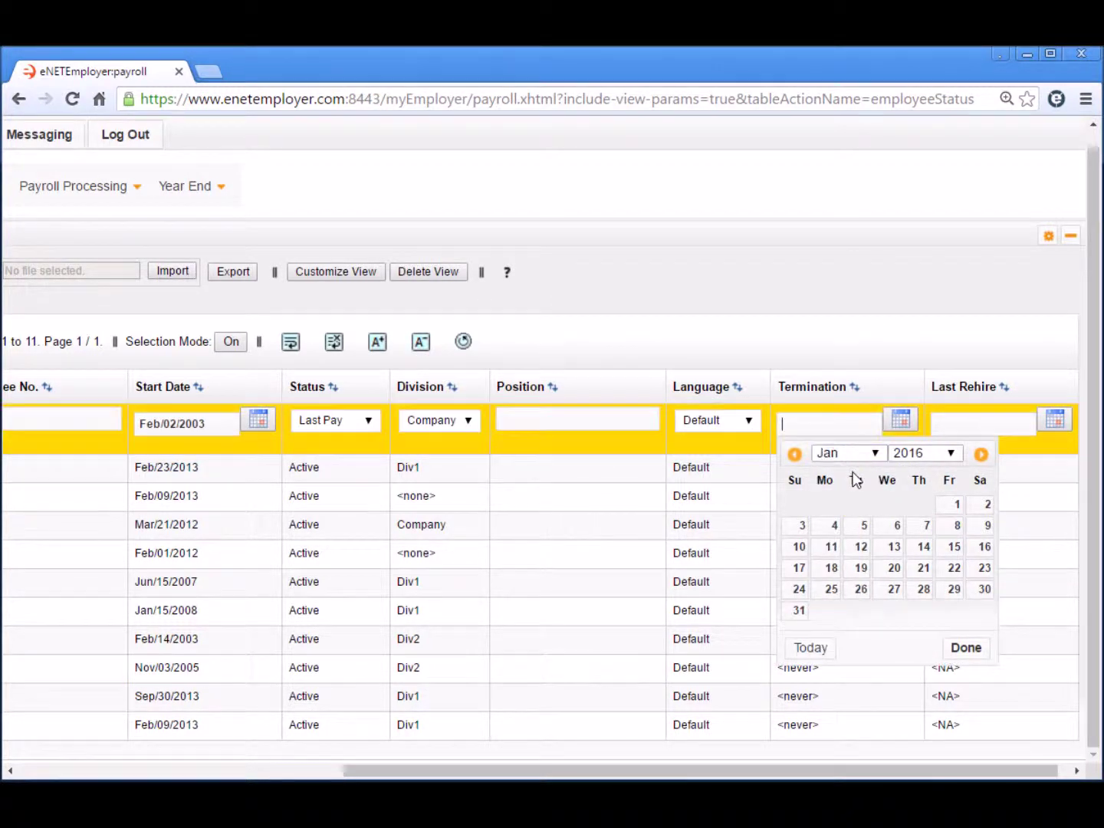
left_click(955, 588)
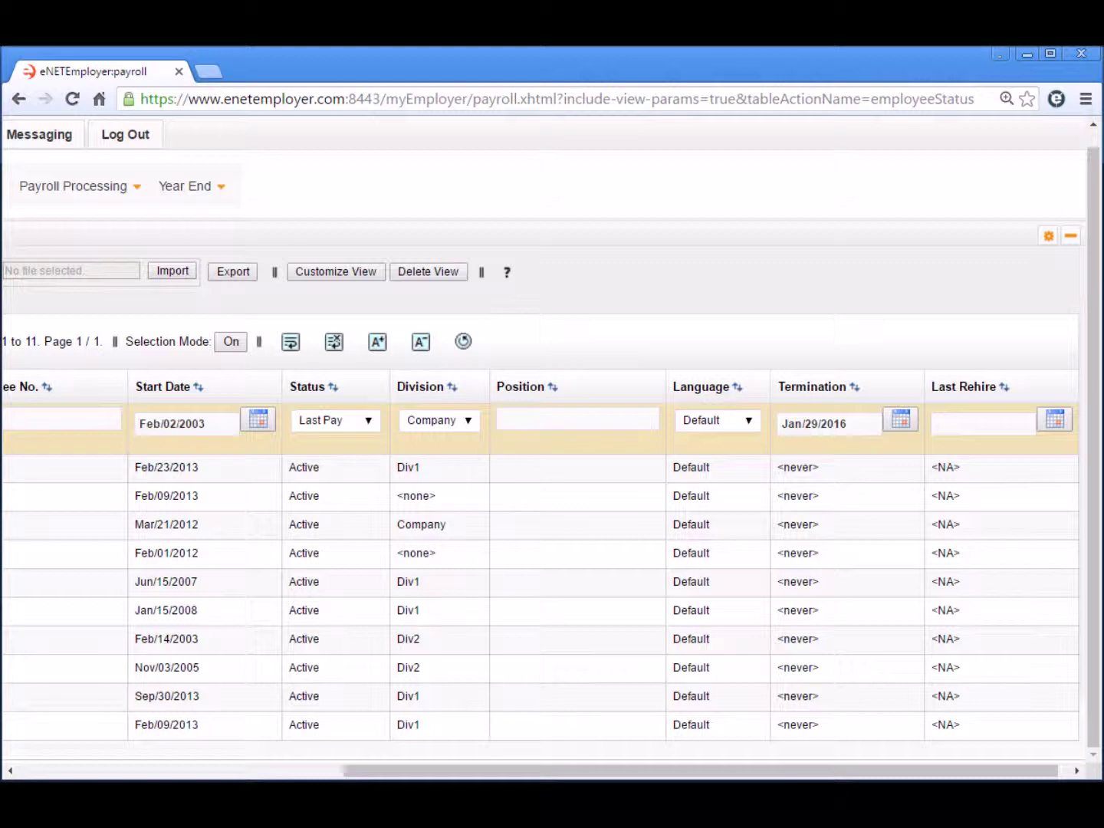
left_click_drag(398, 776, 67, 773)
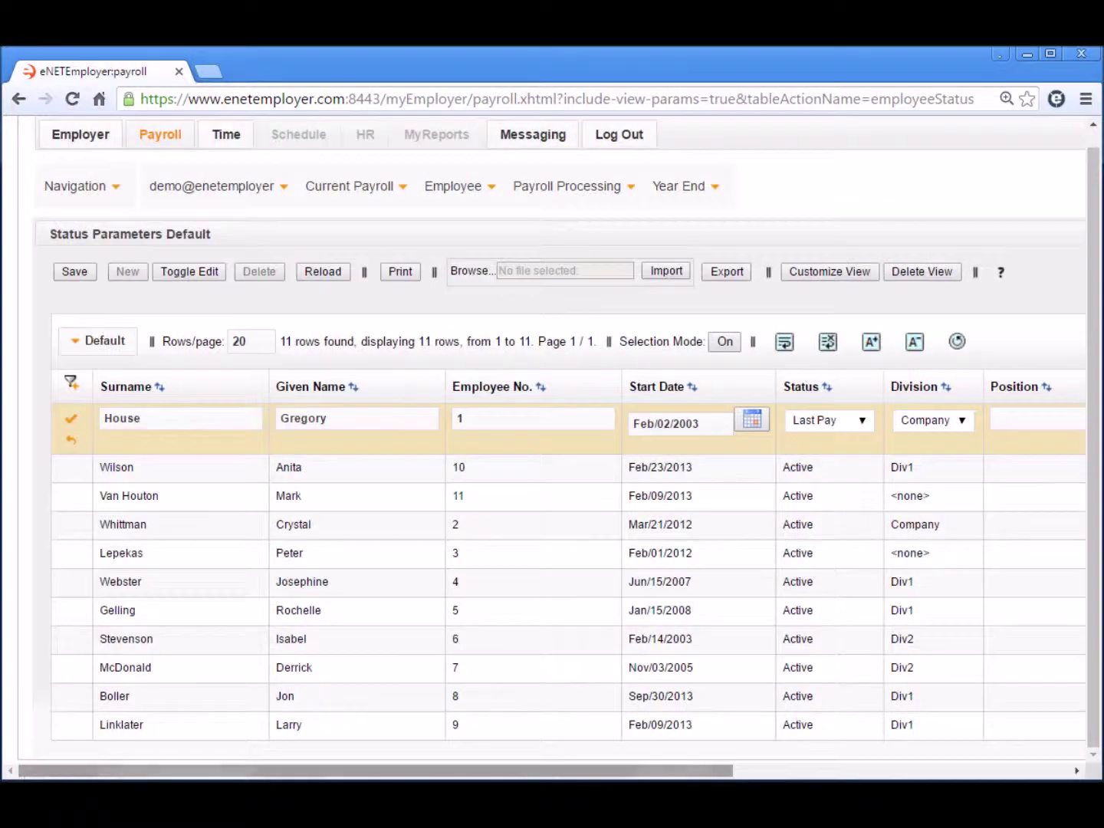
left_click(72, 421)
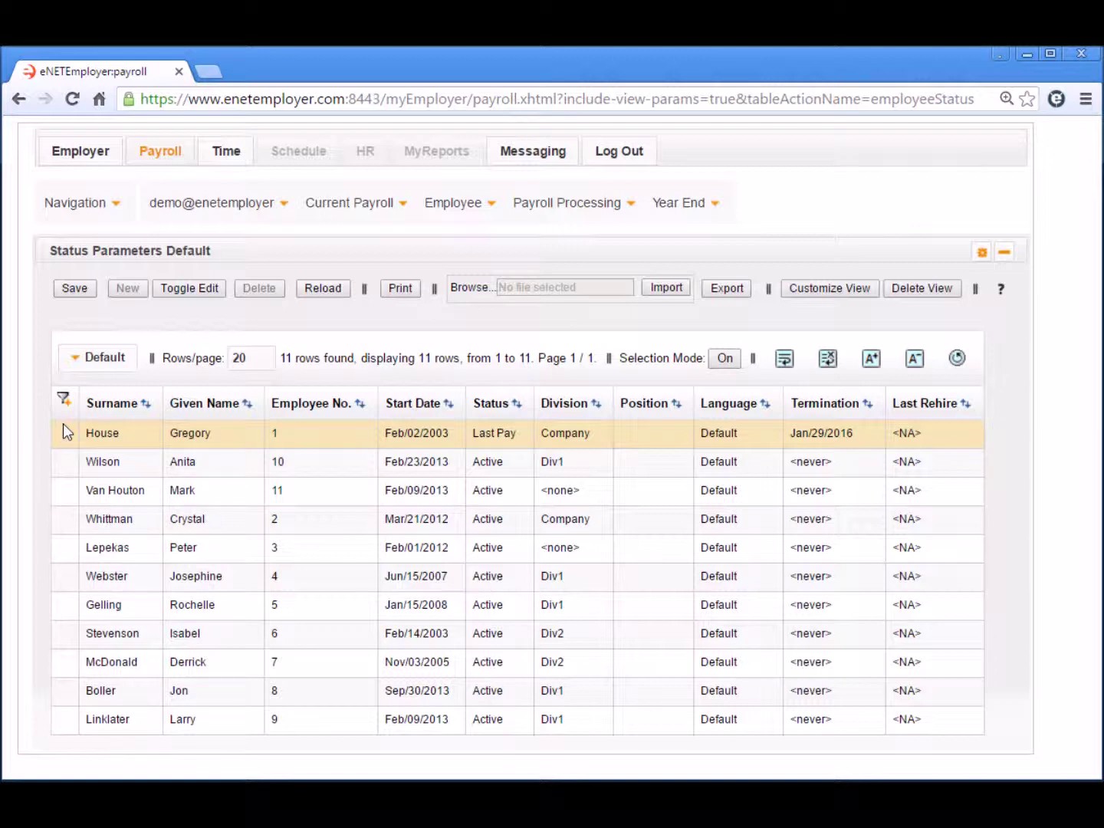
Step: Go to Payroll Processing > Calculations to list the 15 payroll calculation records
left_click(552, 210)
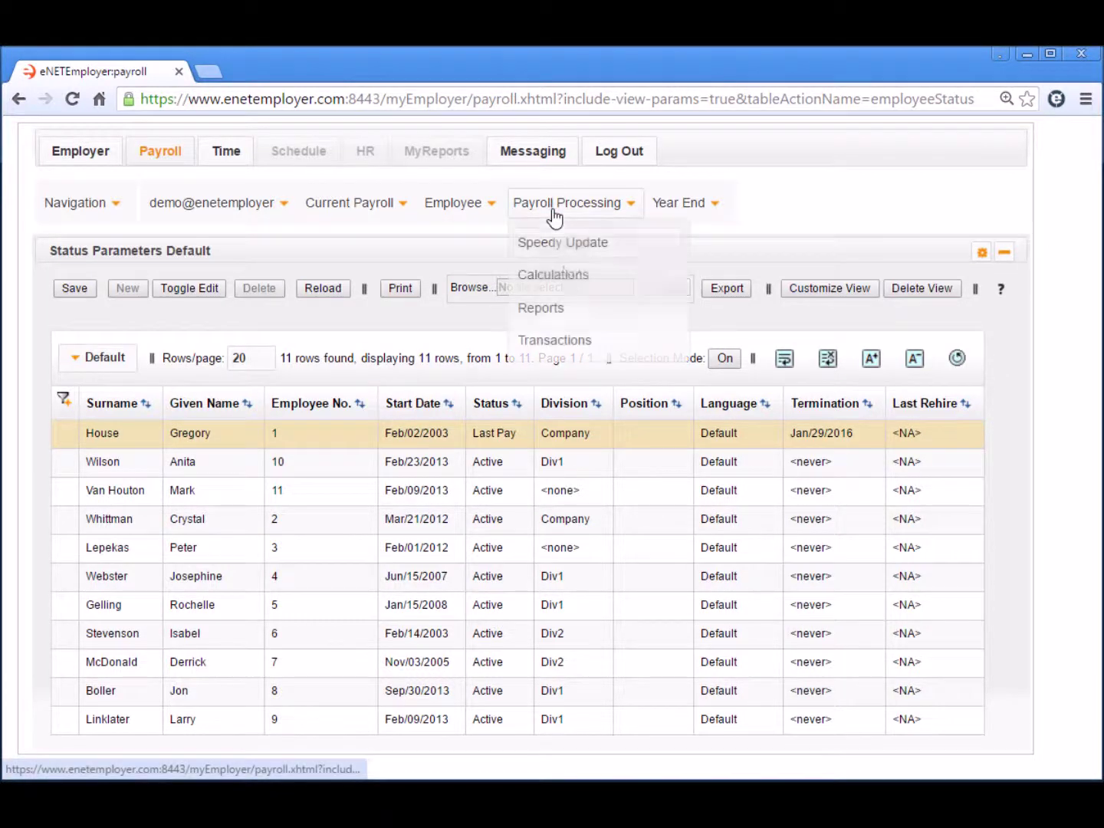
left_click(568, 282)
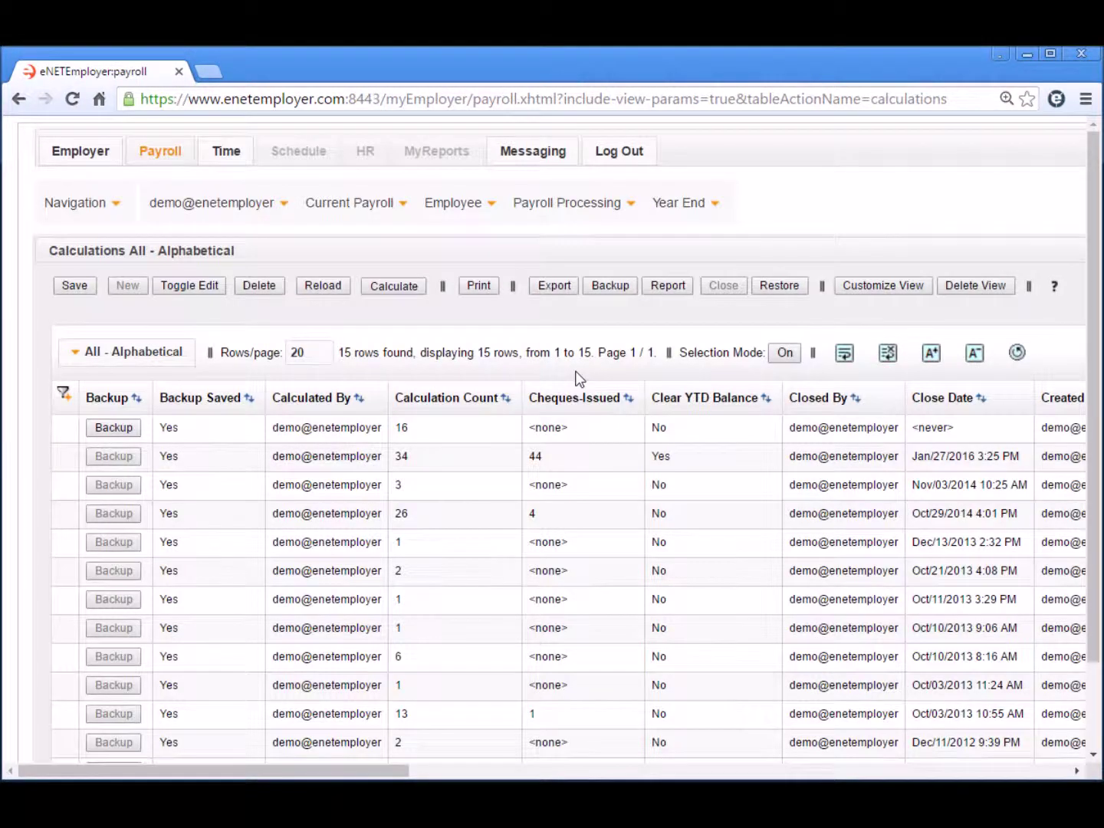
Step: Calculate and close the current pay run, then open the Payroll Processing Reports list
left_click(396, 286)
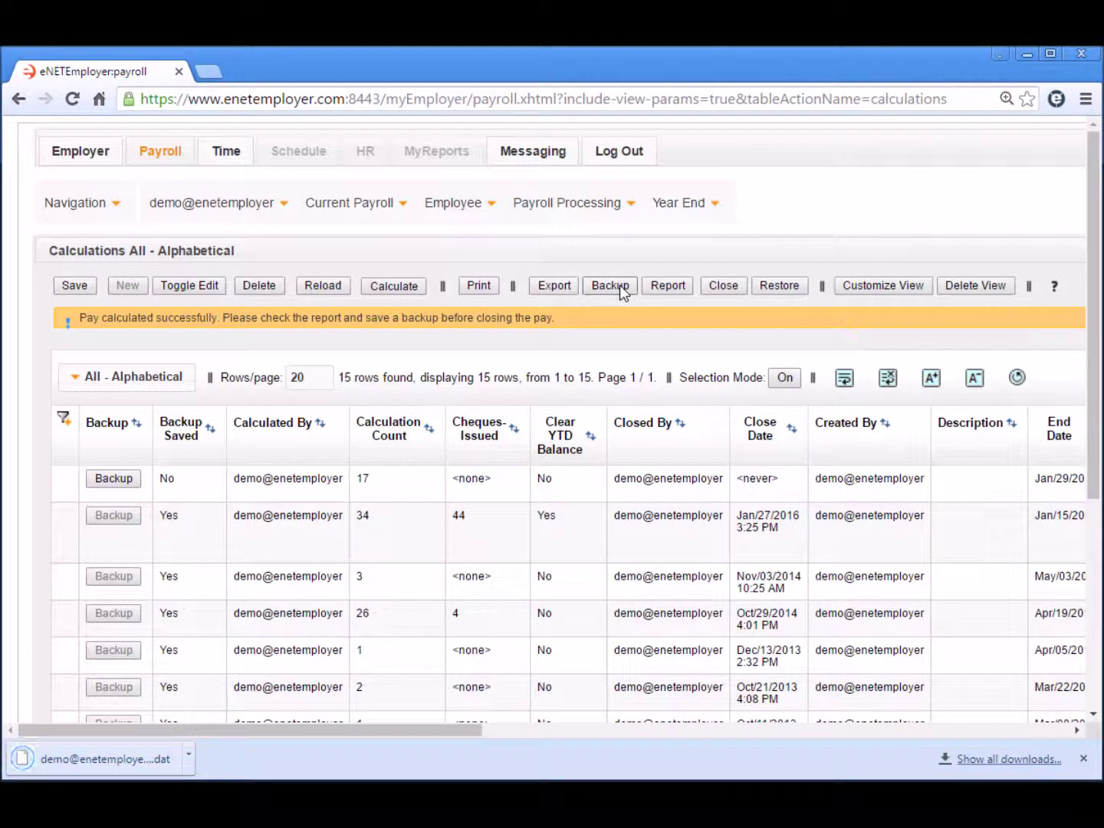
left_click(725, 287)
left_click(420, 441)
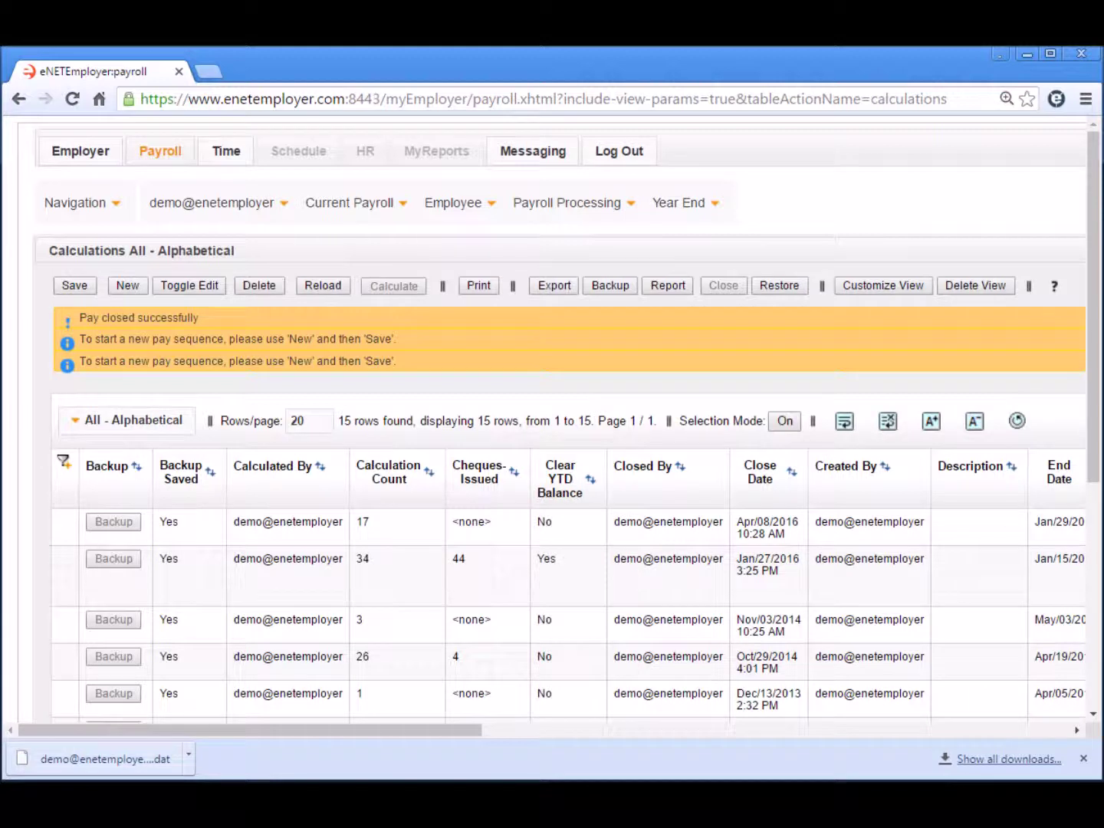
left_click(567, 204)
left_click(560, 308)
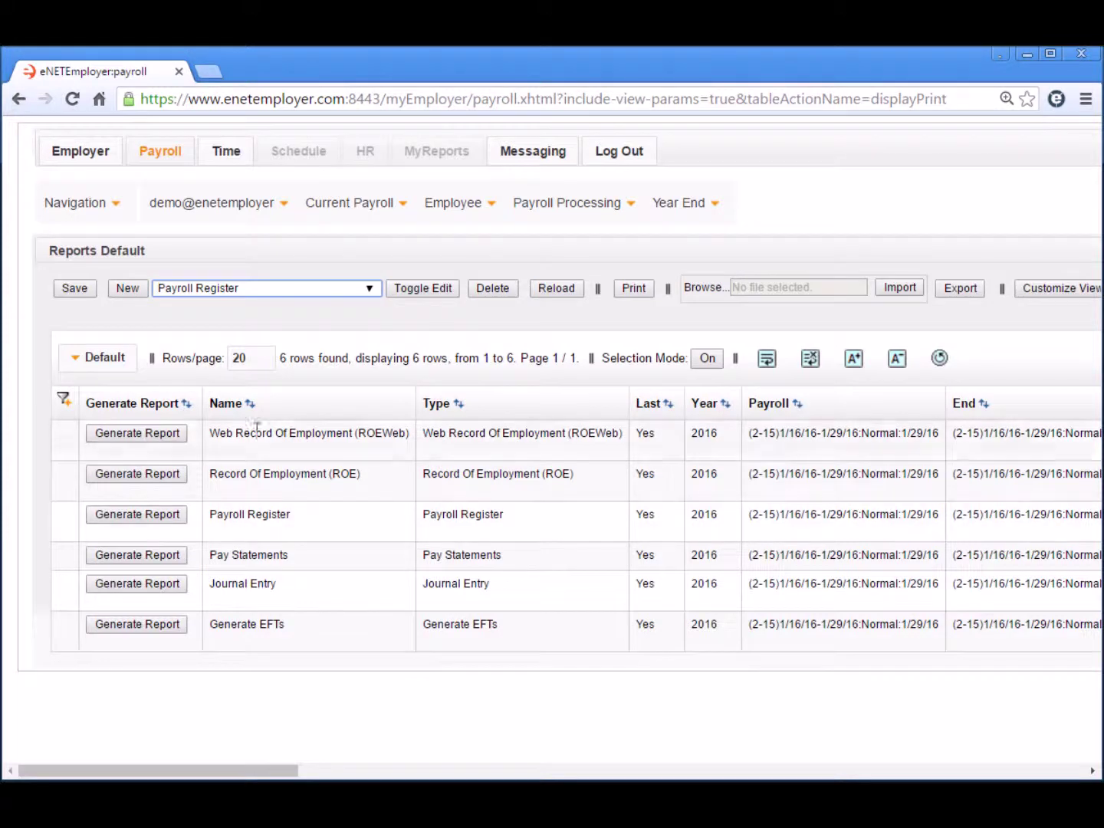
Step: Add a new report row of type Web Record Of Employment (ROEWeb)
left_click(244, 455)
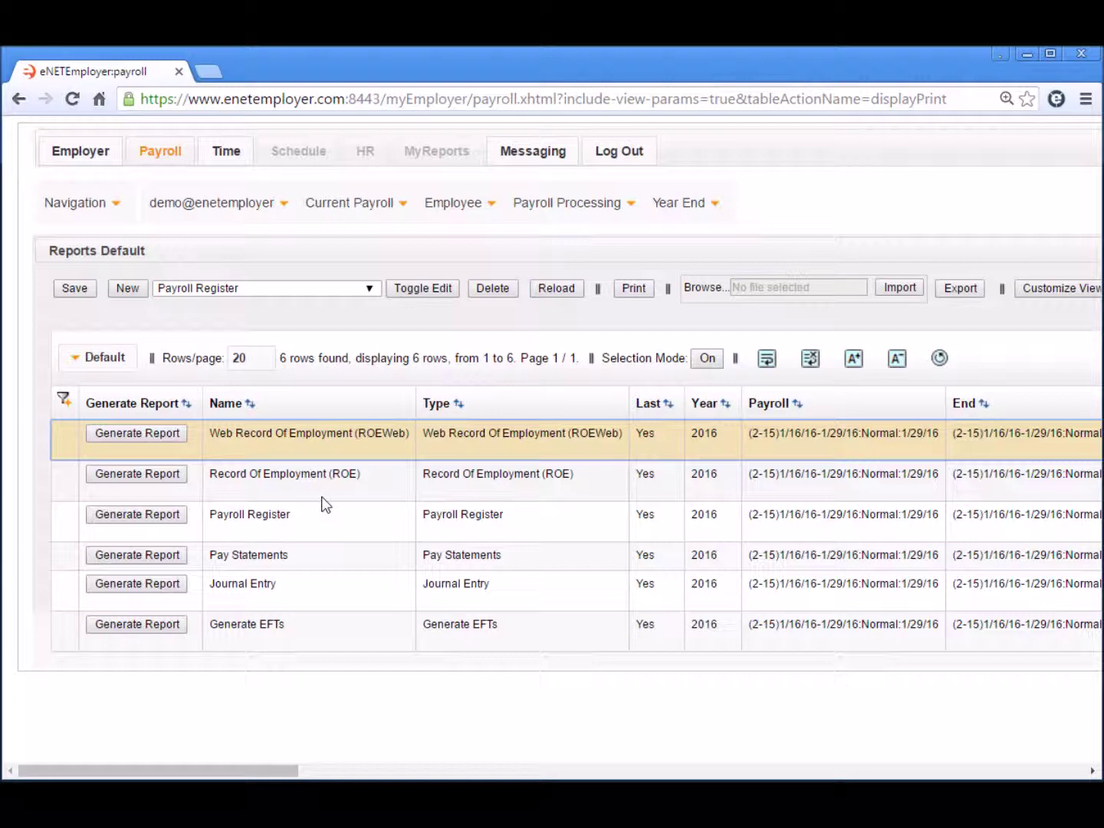
left_click(201, 290)
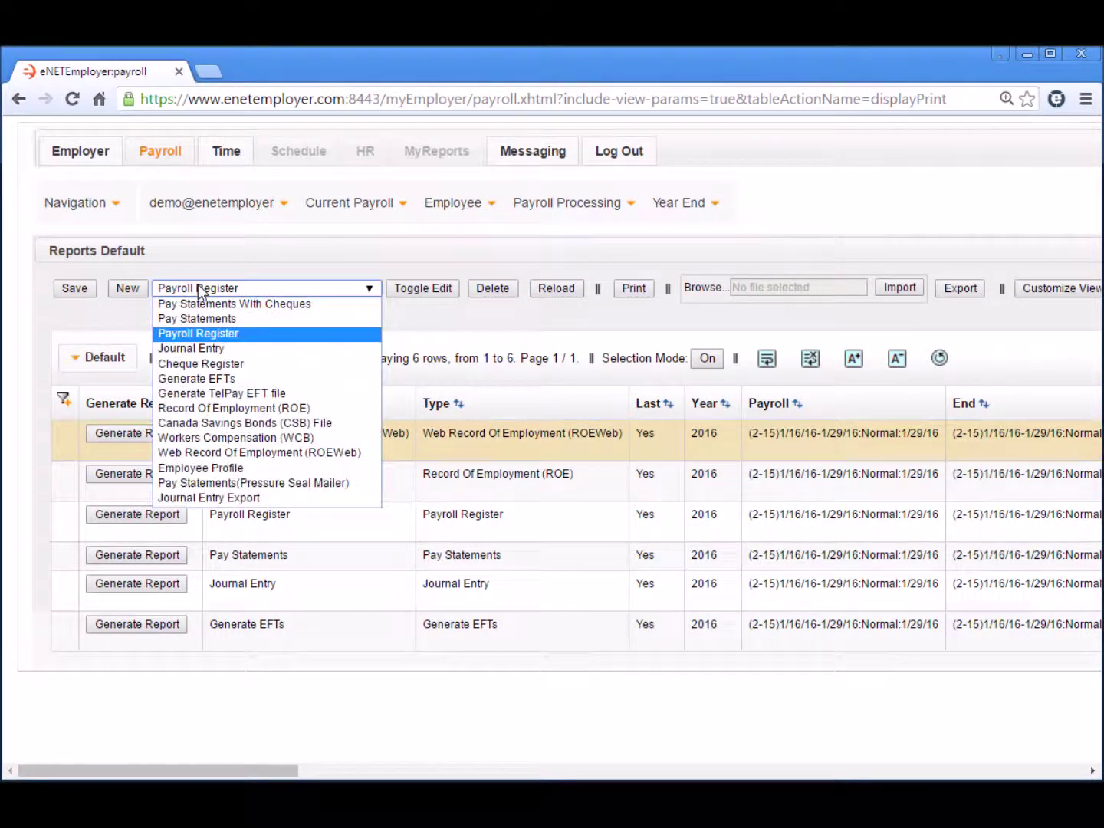
left_click(217, 452)
left_click(127, 288)
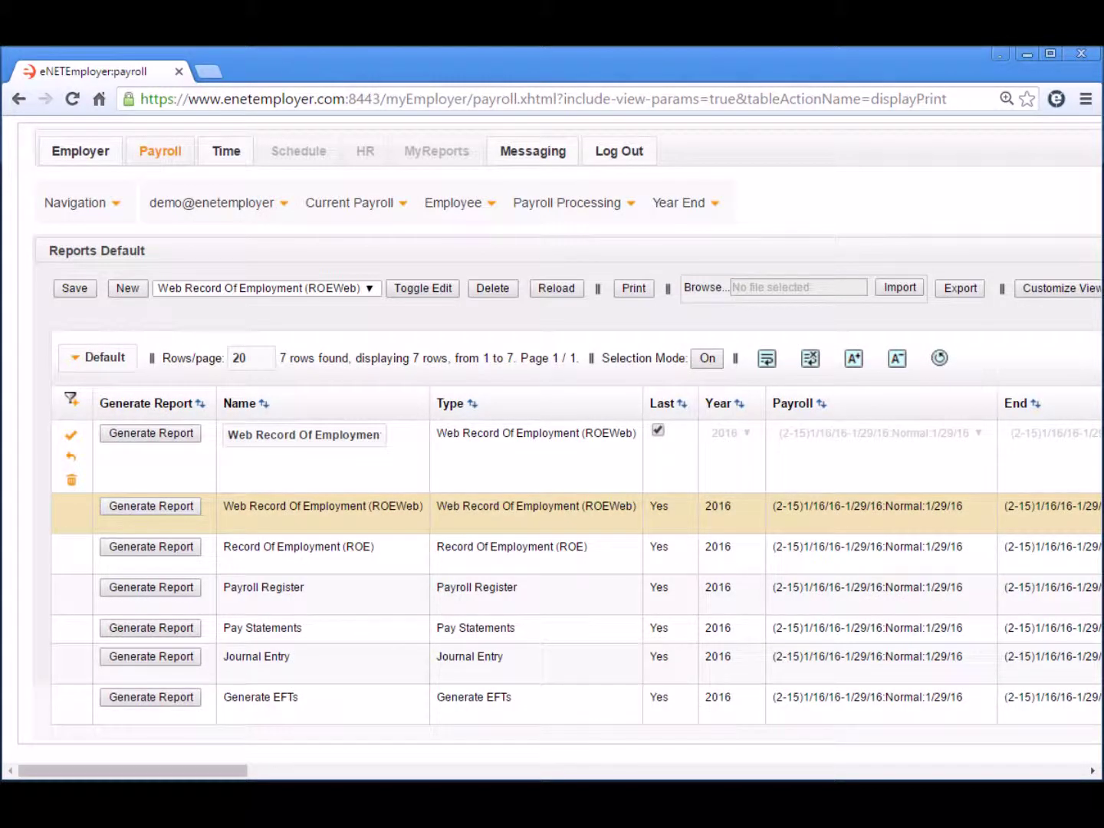
Step: Set the new Web ROE row's Employees filter to employee number 1 only
left_click(614, 478)
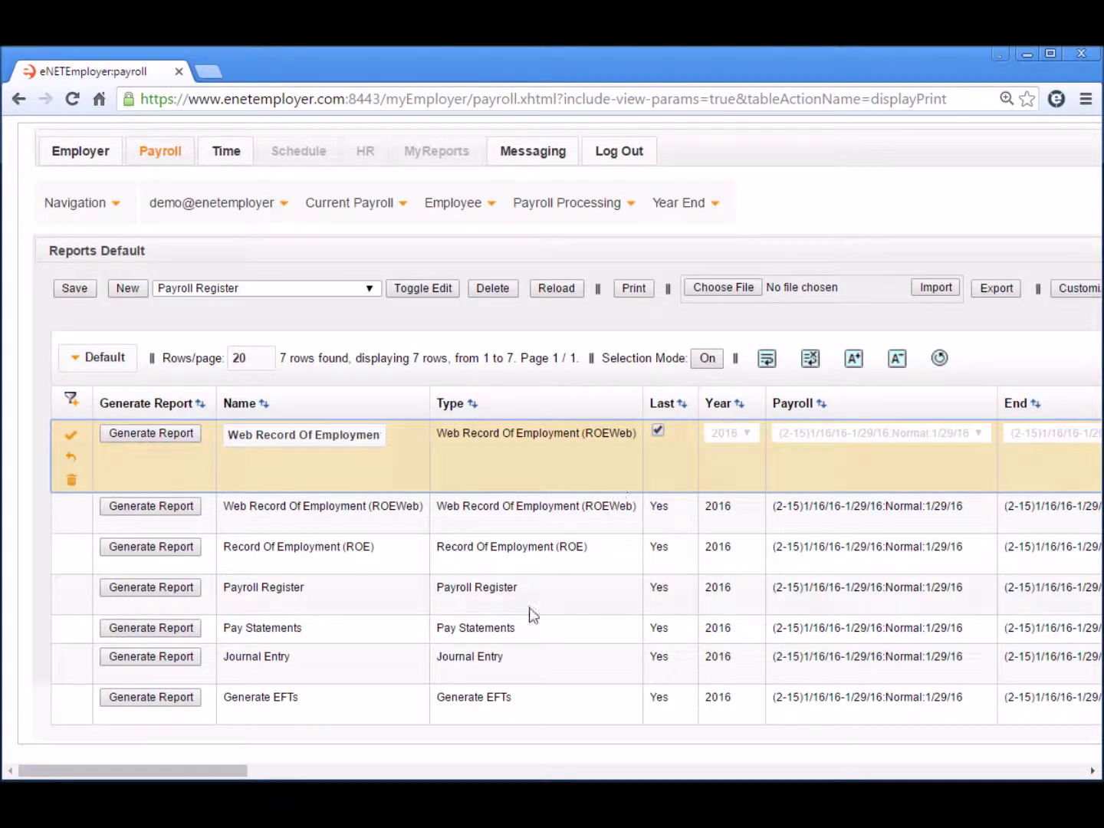
left_click_drag(229, 771, 1013, 769)
left_click(673, 769)
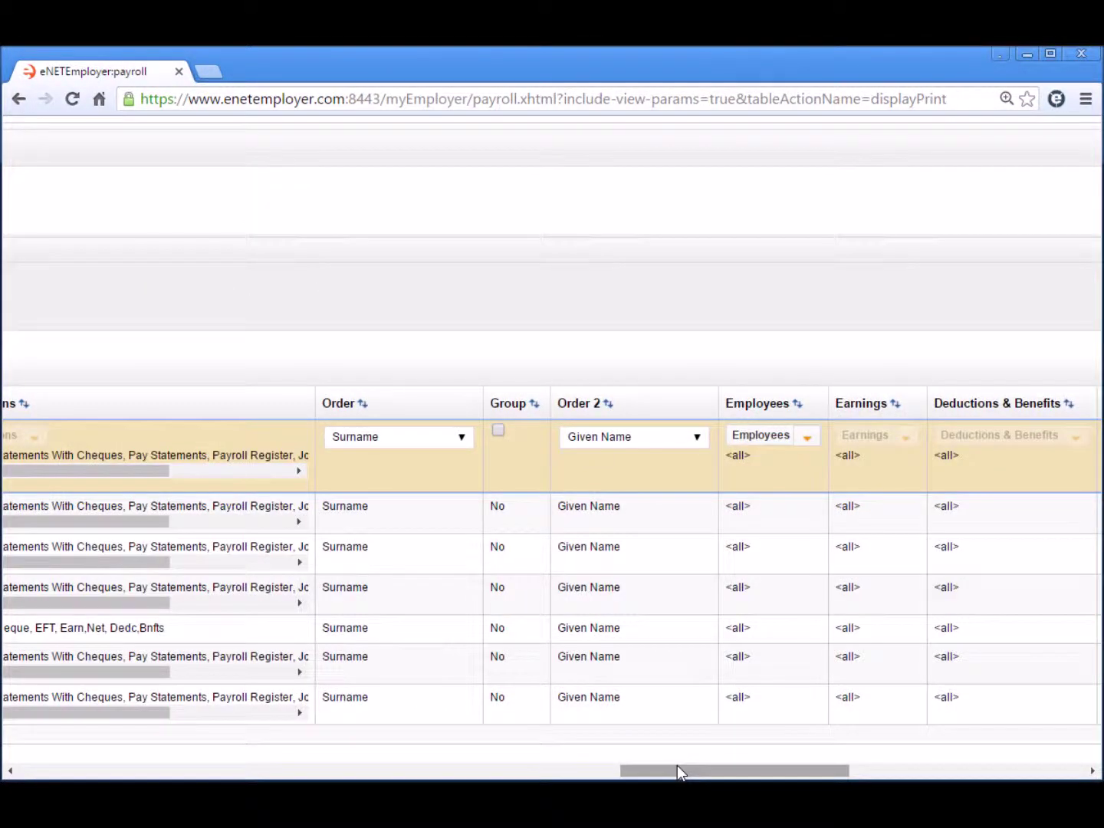
left_click(807, 437)
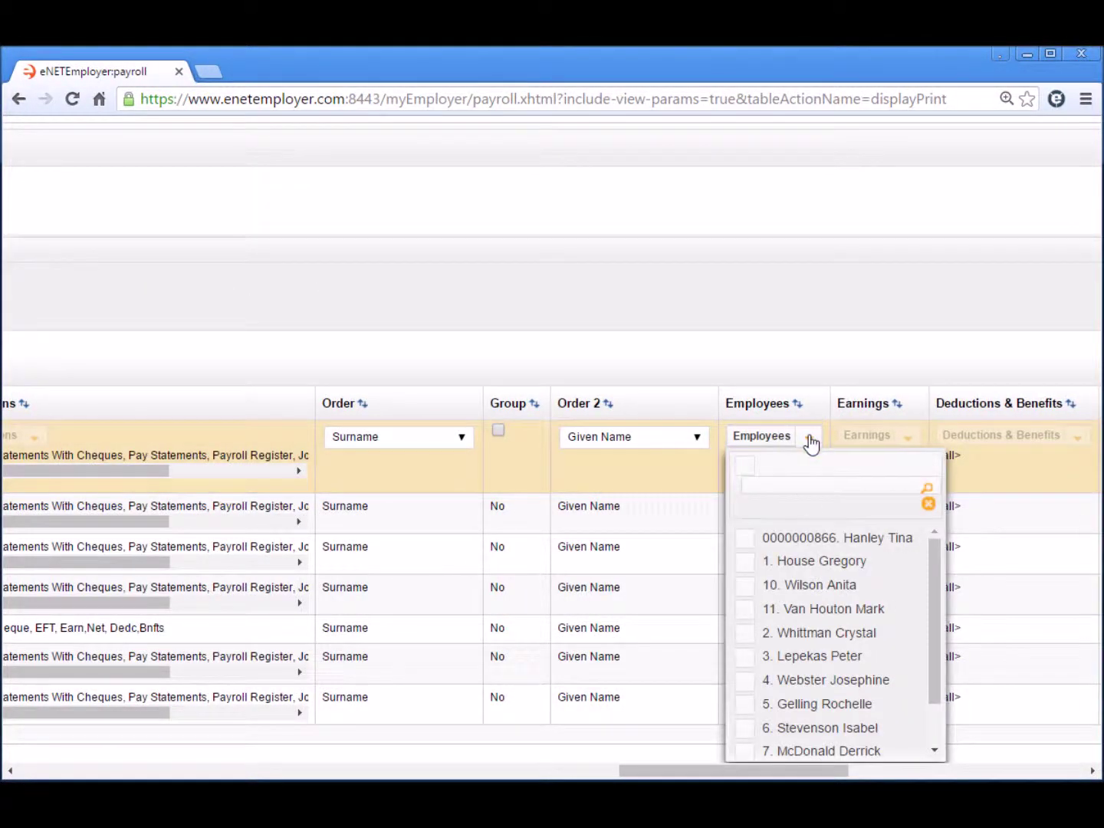
left_click(745, 562)
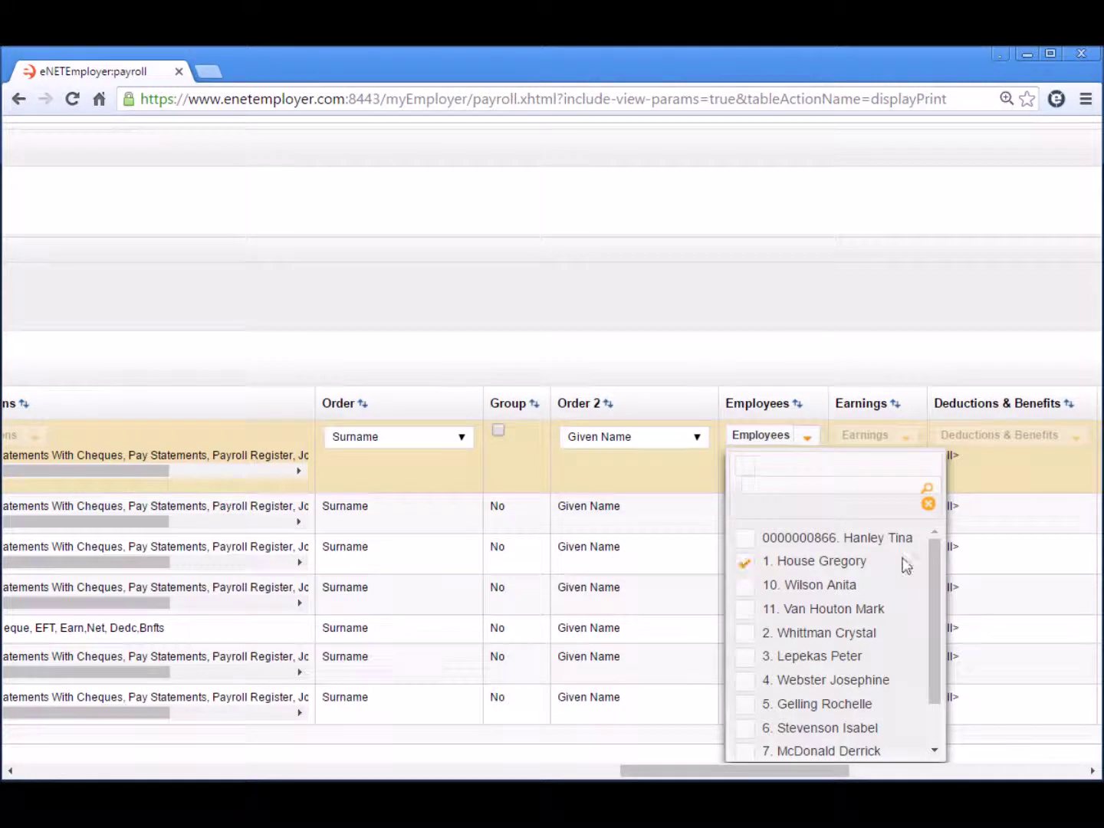
left_click(927, 504)
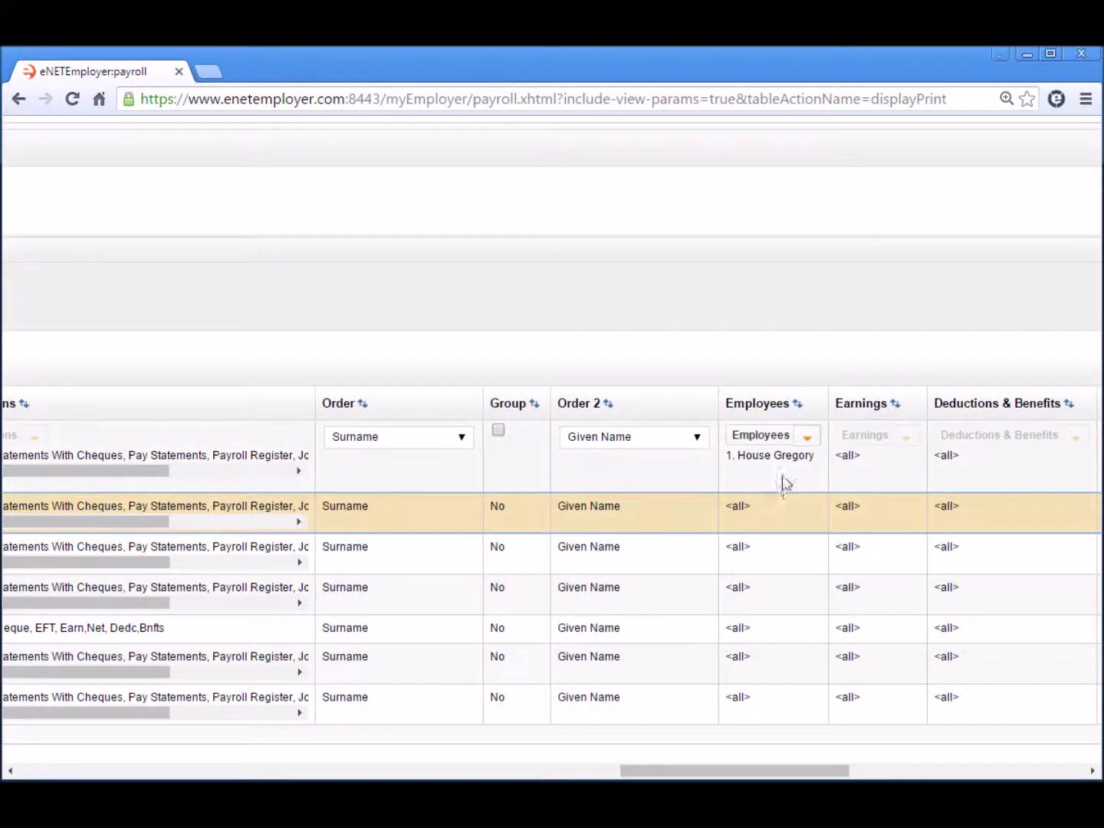
left_click_drag(752, 772, 86, 775)
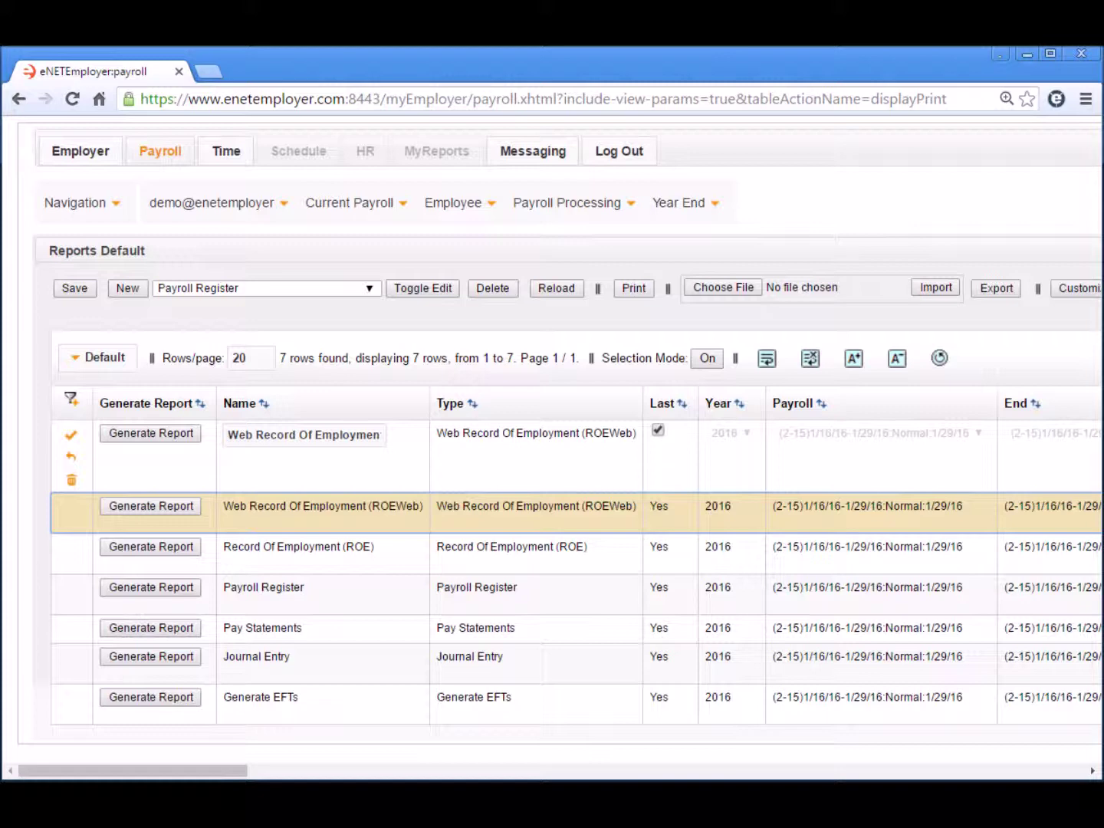
Step: Save the Web ROE row, generate it, and show the downloaded .BLK file in Downloads
left_click(71, 435)
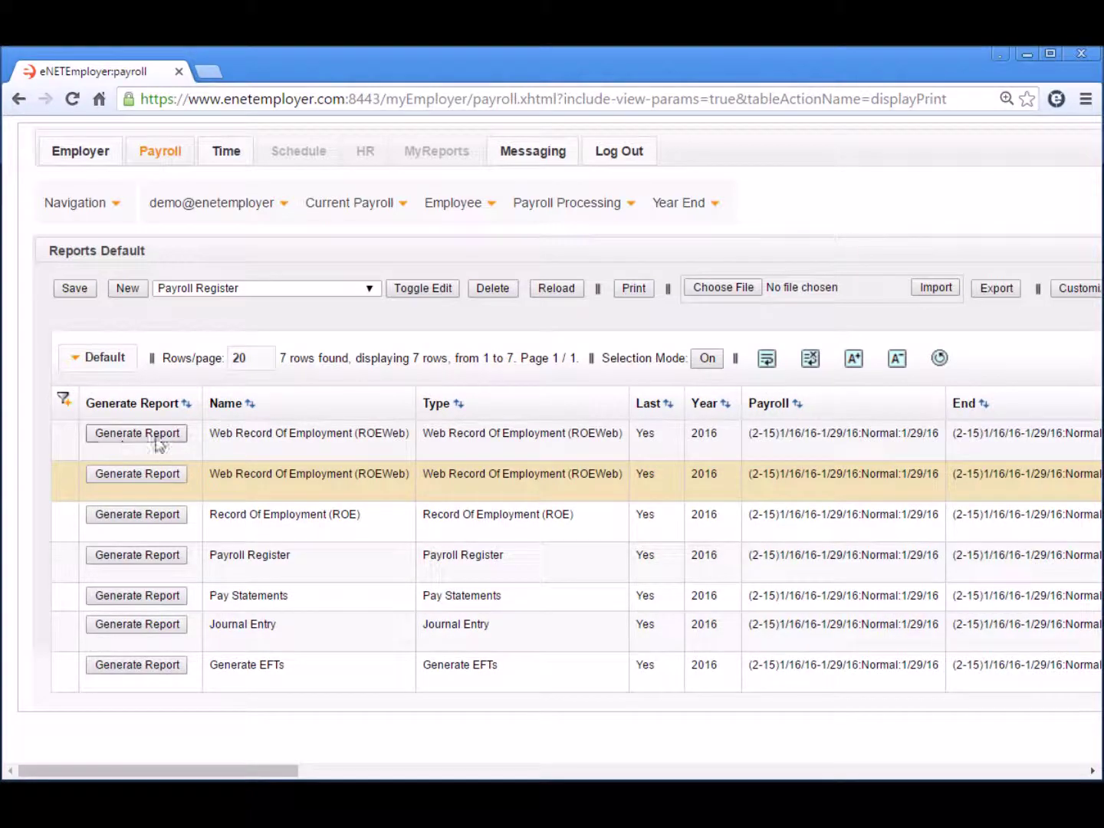
left_click(211, 447)
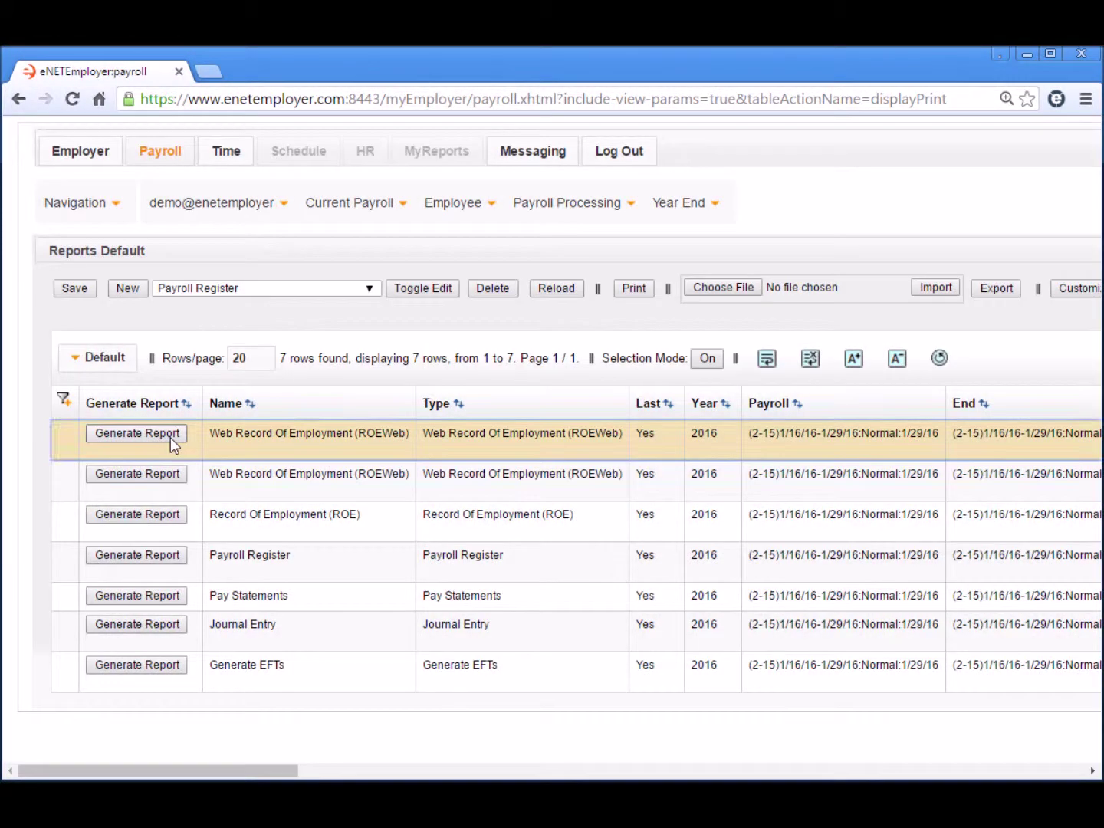
left_click(170, 437)
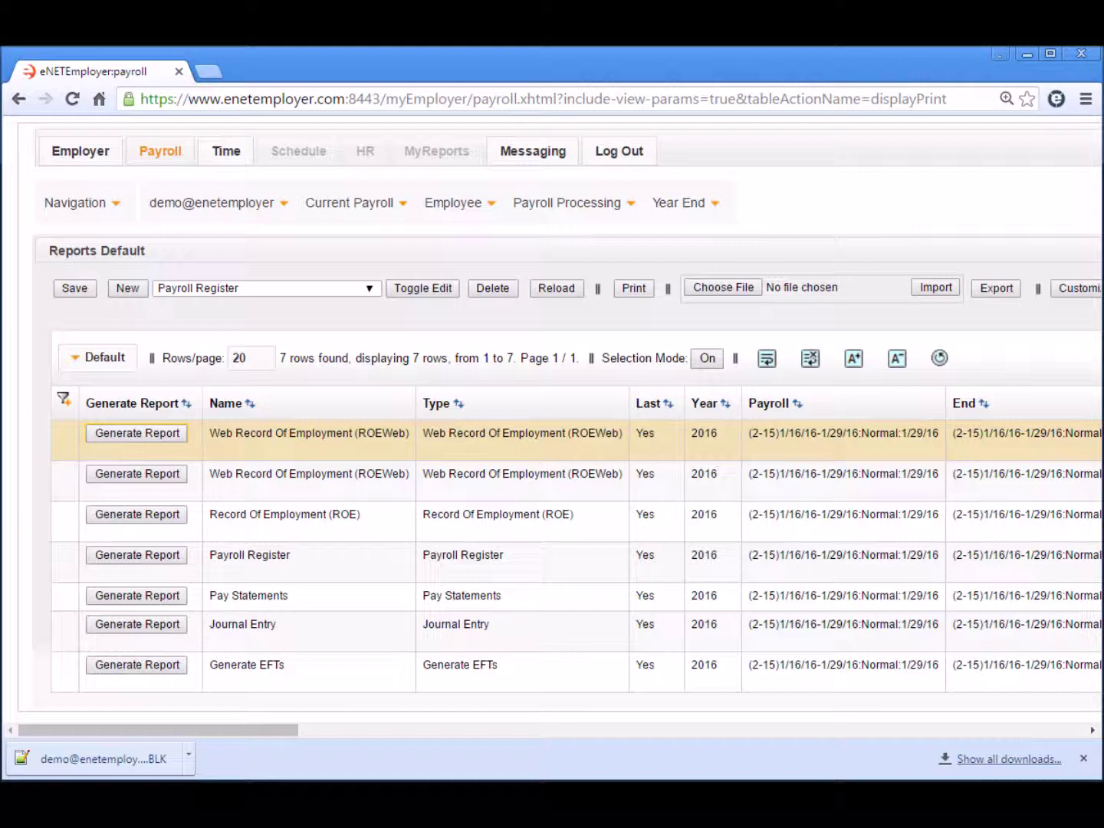
left_click(189, 756)
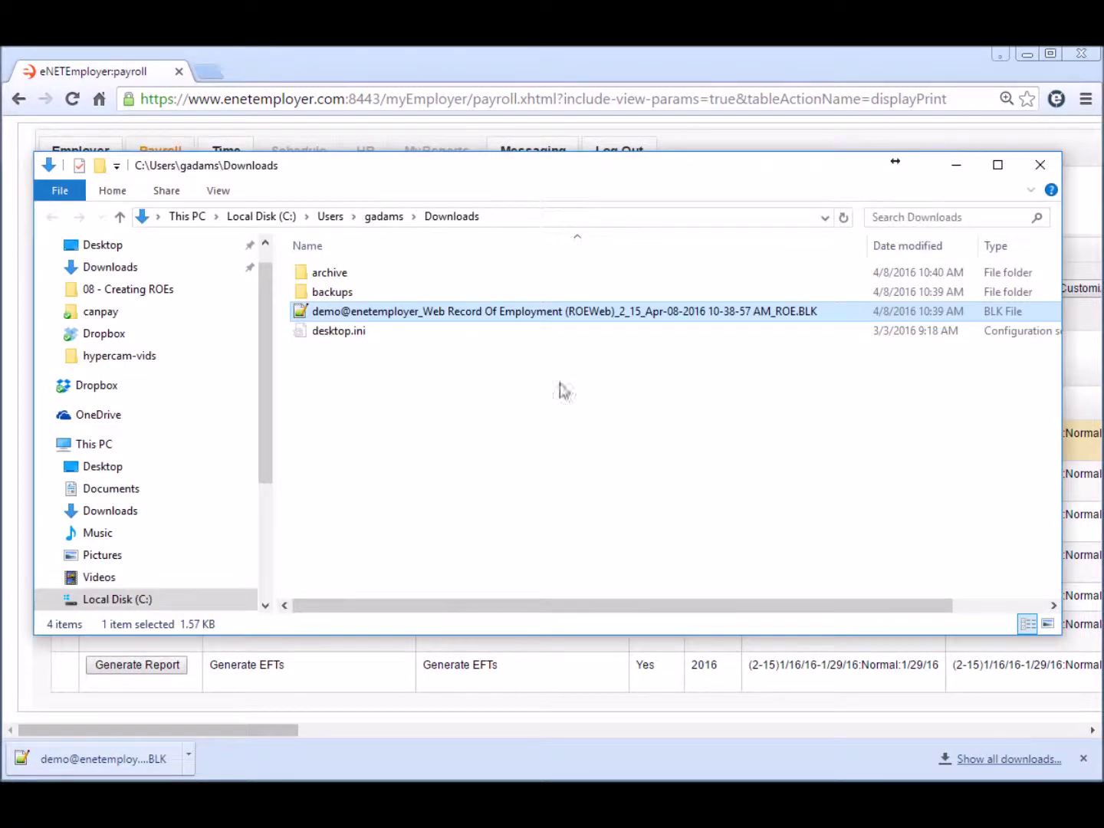
left_click(530, 375)
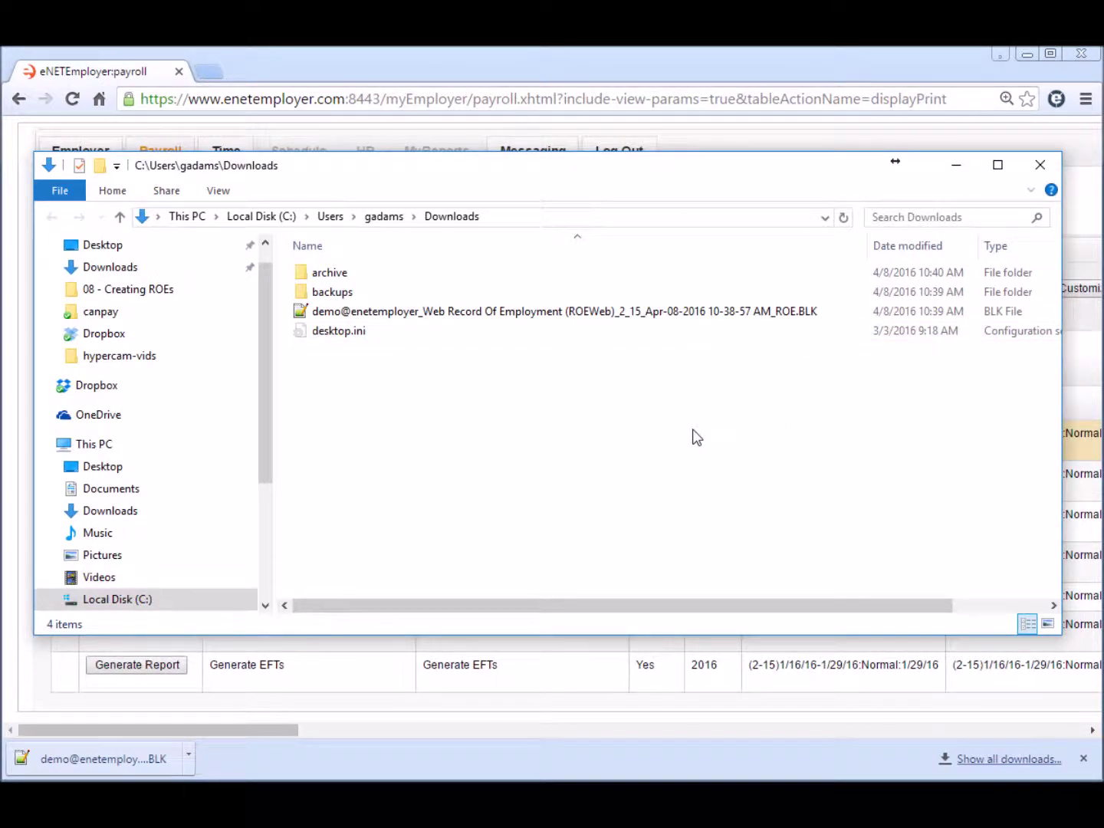
left_click(591, 74)
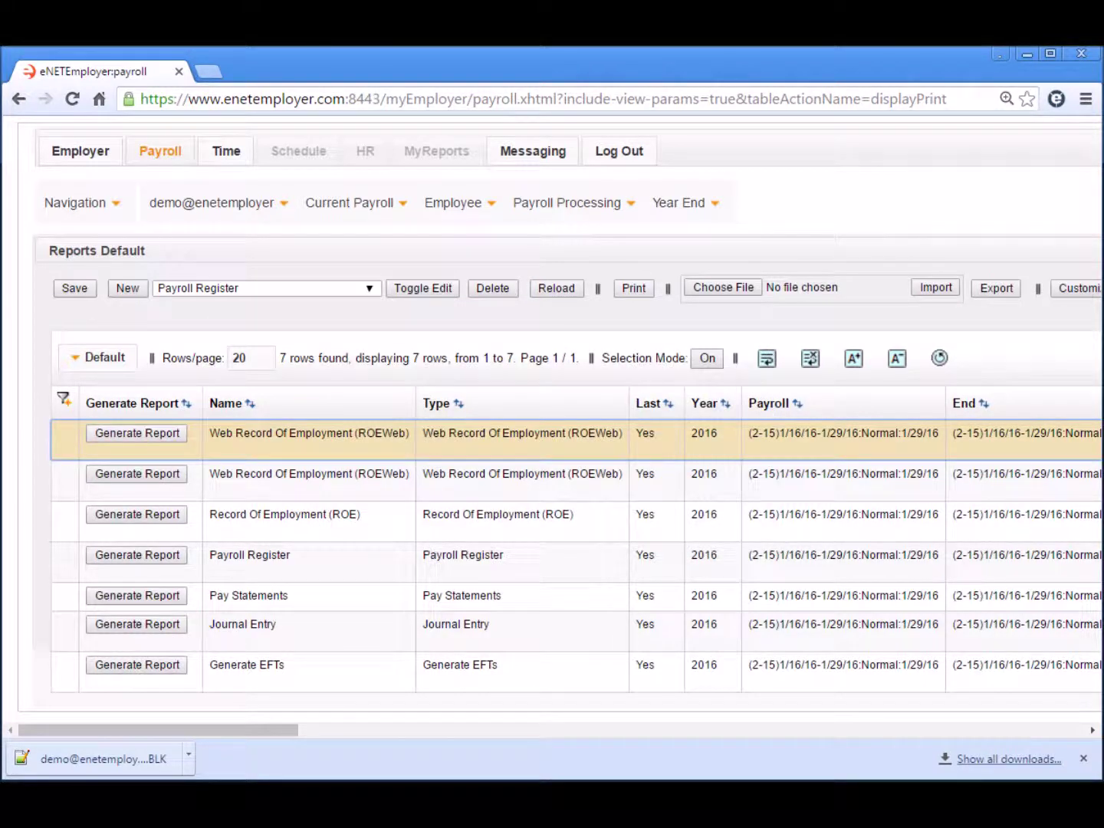
Step: Limit the ROE report to employee number 1, save it, and generate the PDF
left_click(333, 526)
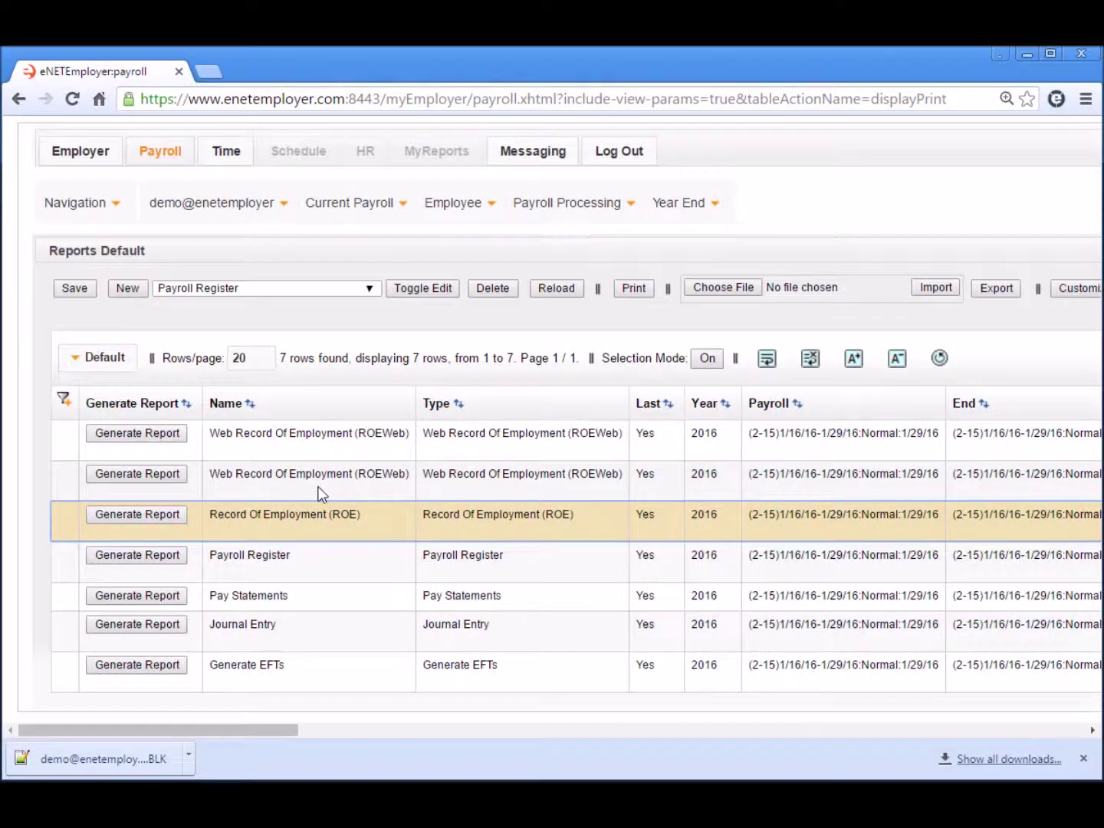
double_click(289, 515)
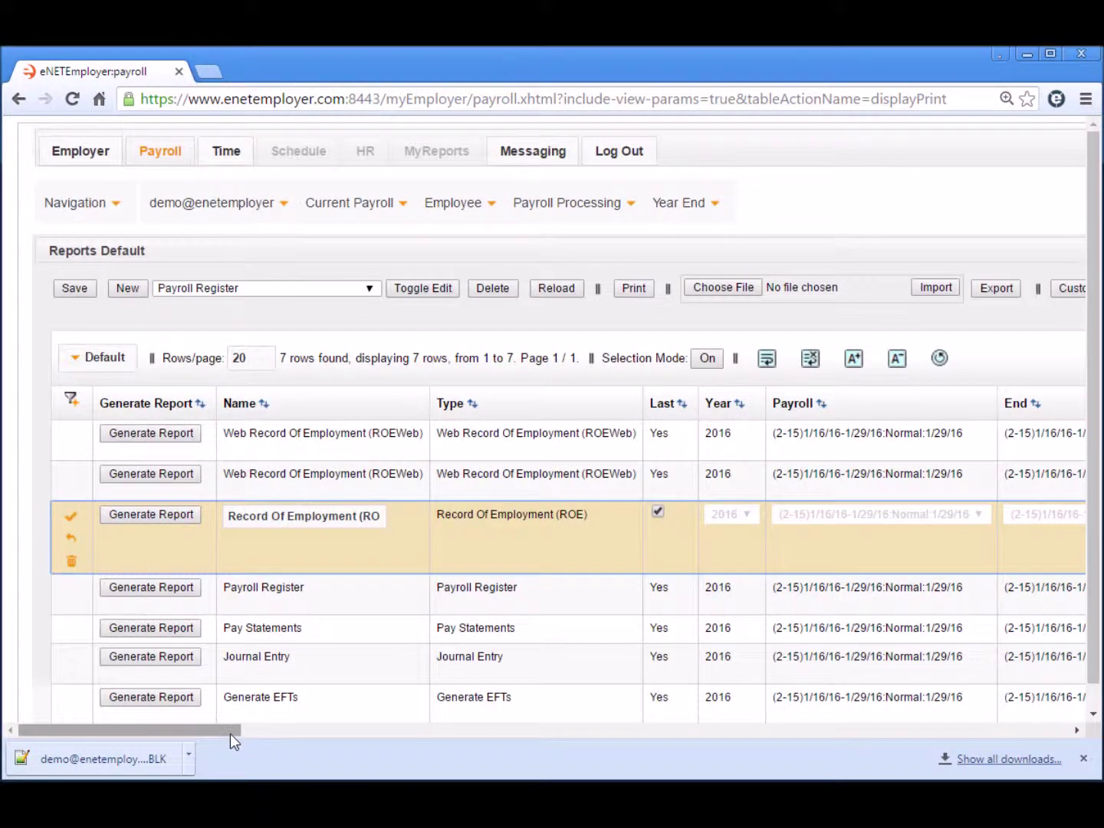
left_click_drag(231, 734, 907, 739)
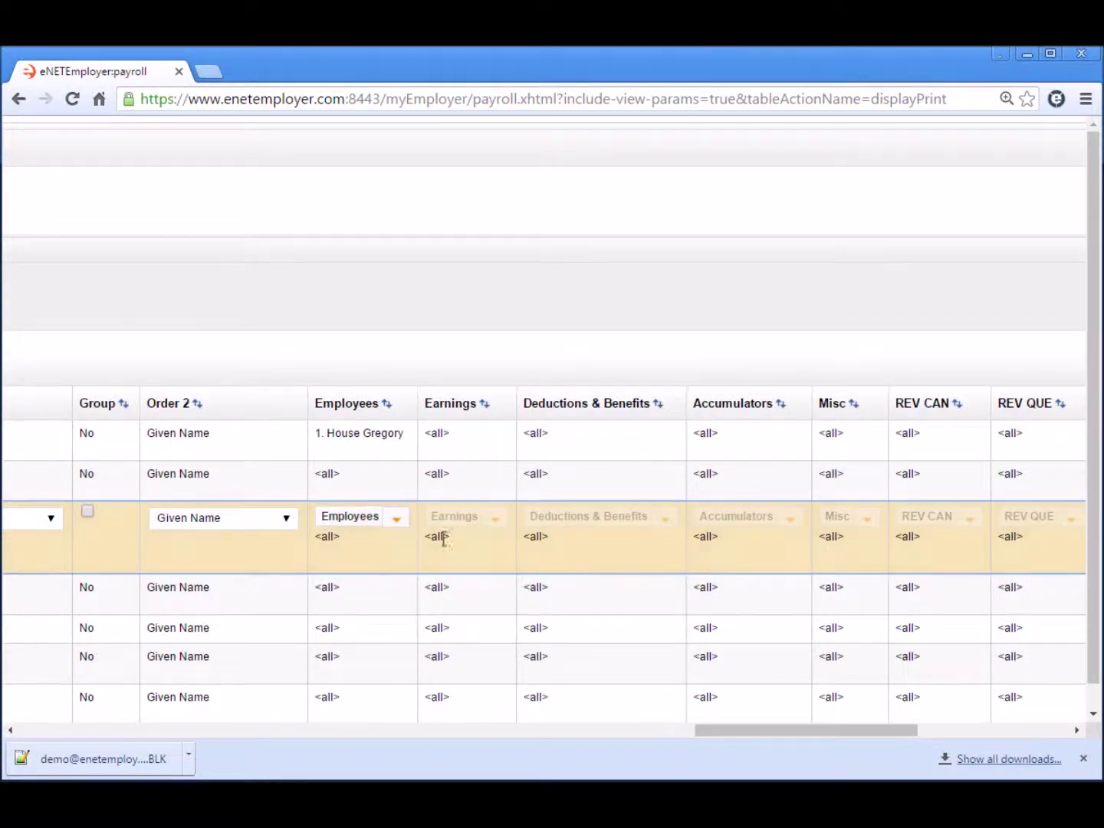
left_click(397, 517)
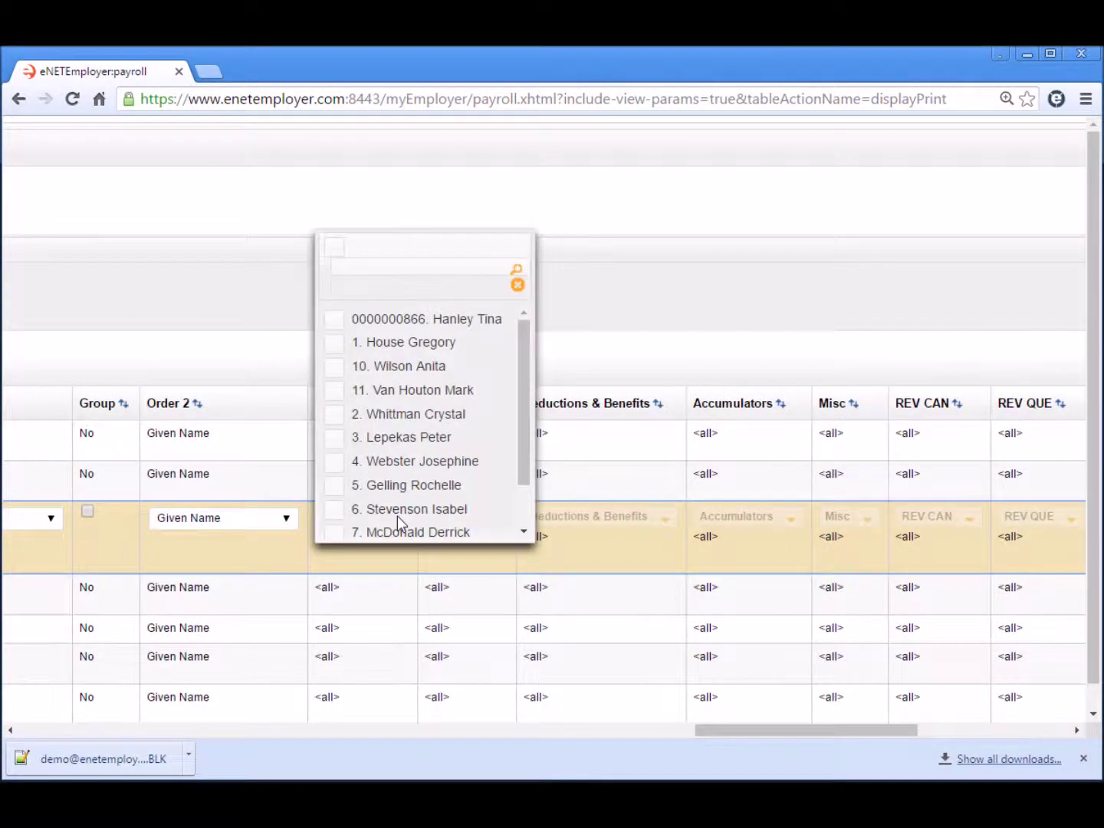
left_click(335, 345)
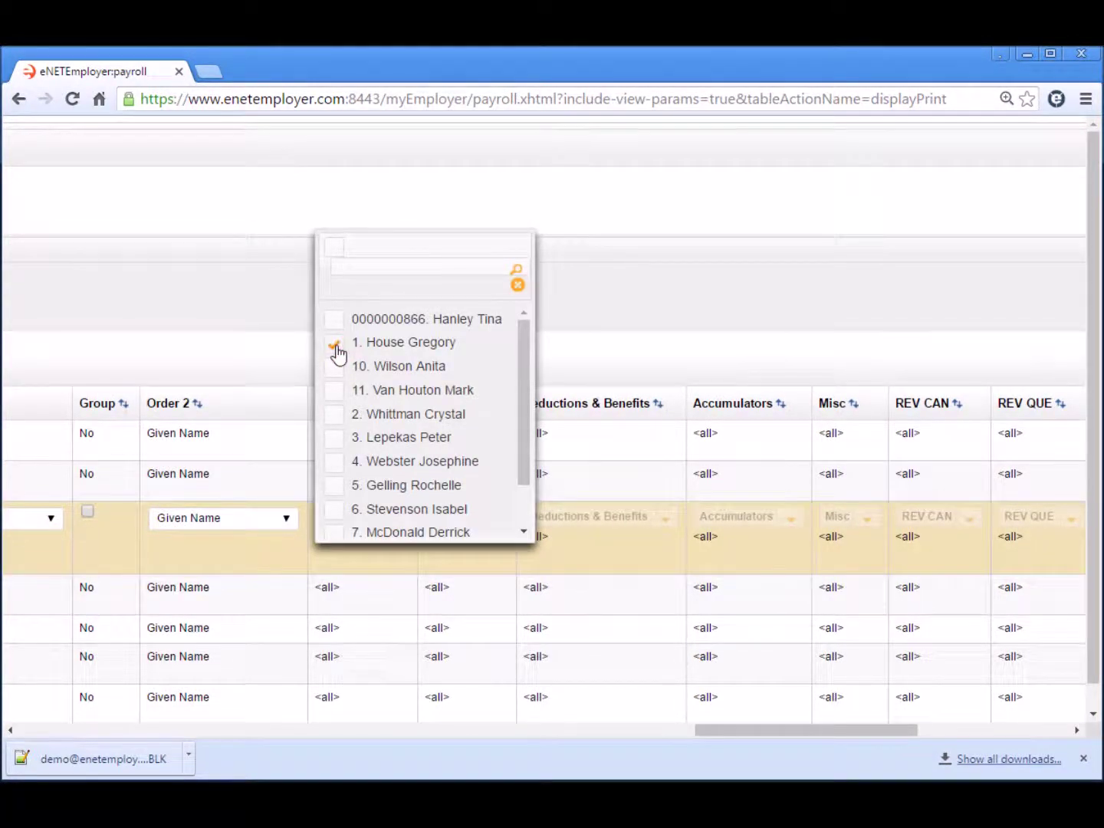
left_click(518, 289)
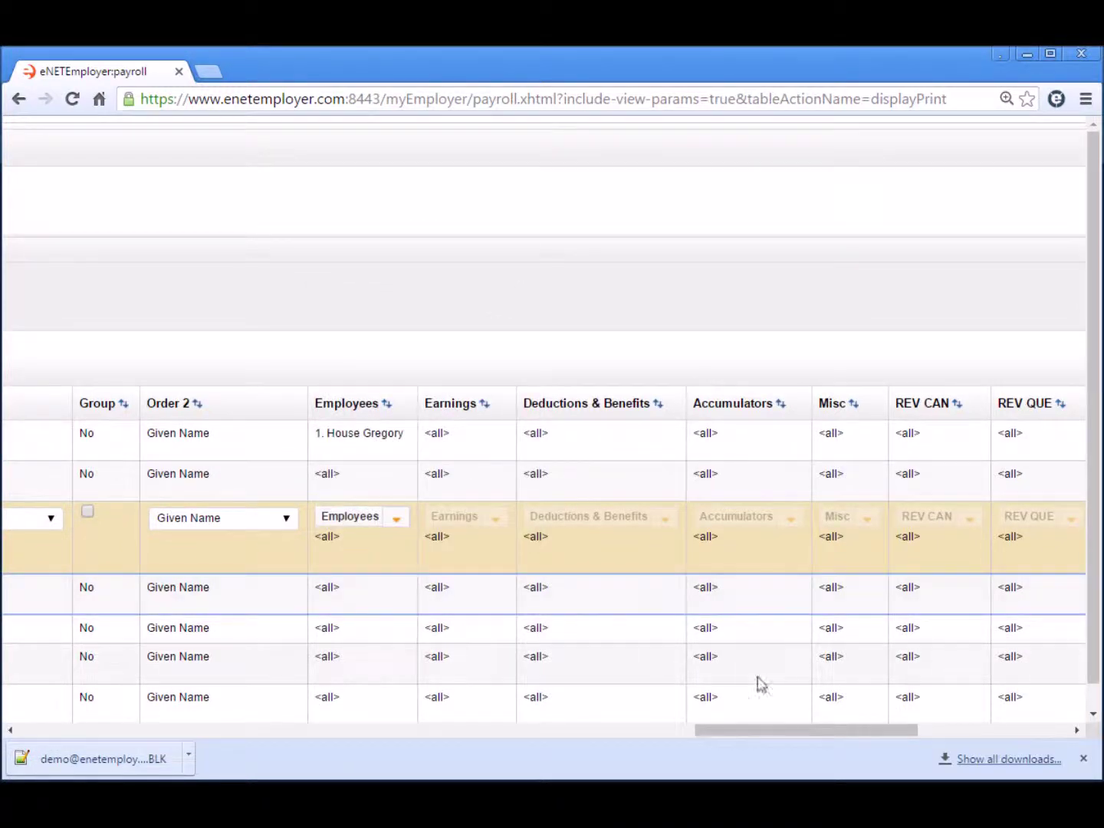
left_click_drag(743, 730, 34, 733)
left_click(70, 517)
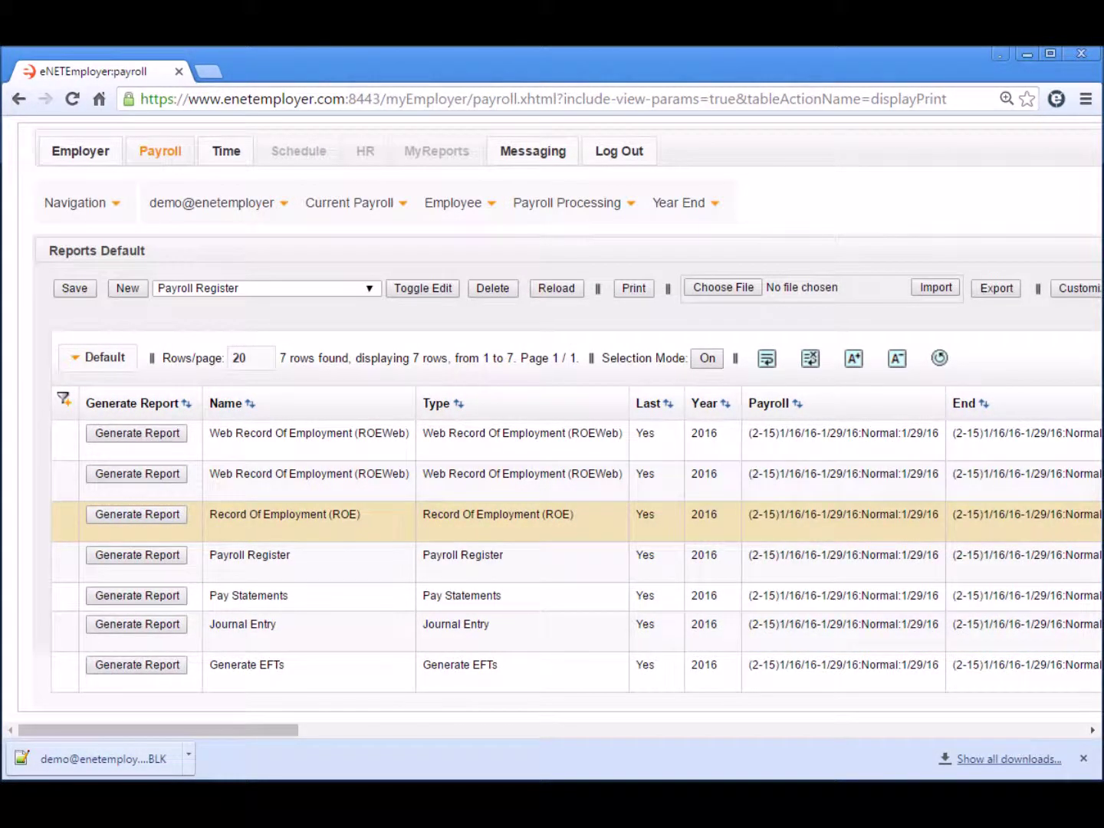
left_click(170, 520)
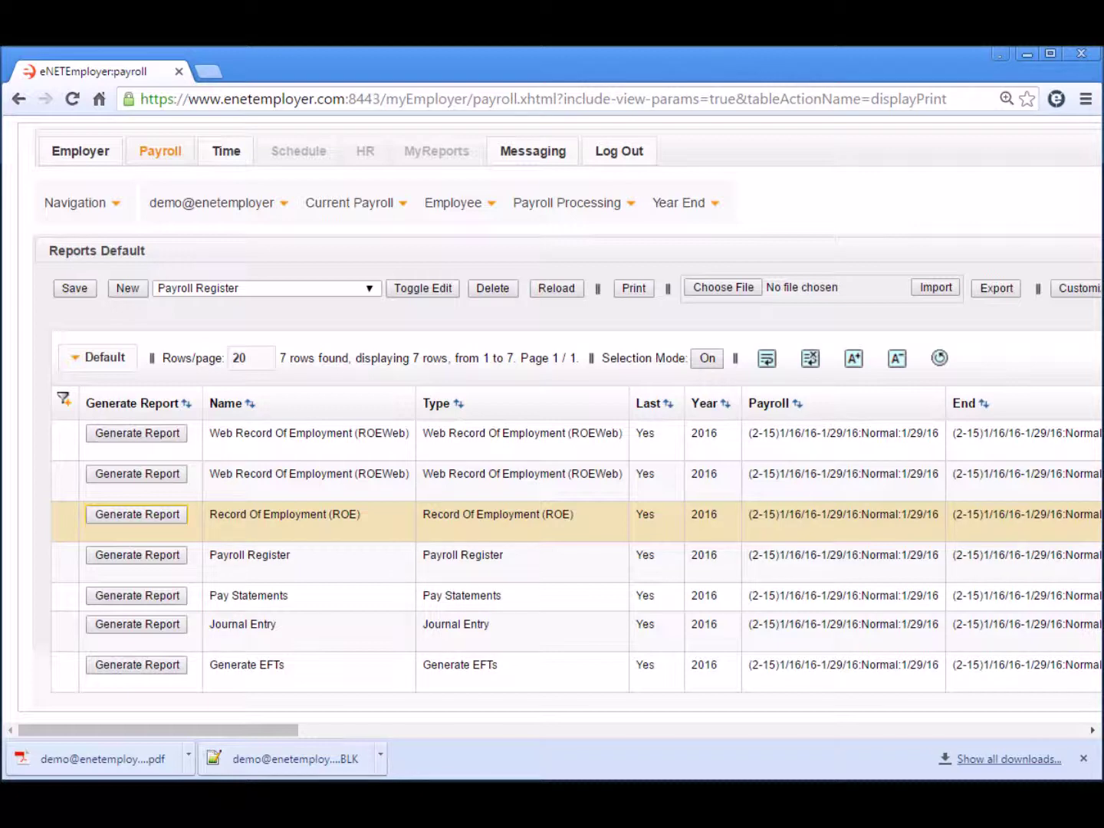
left_click(187, 756)
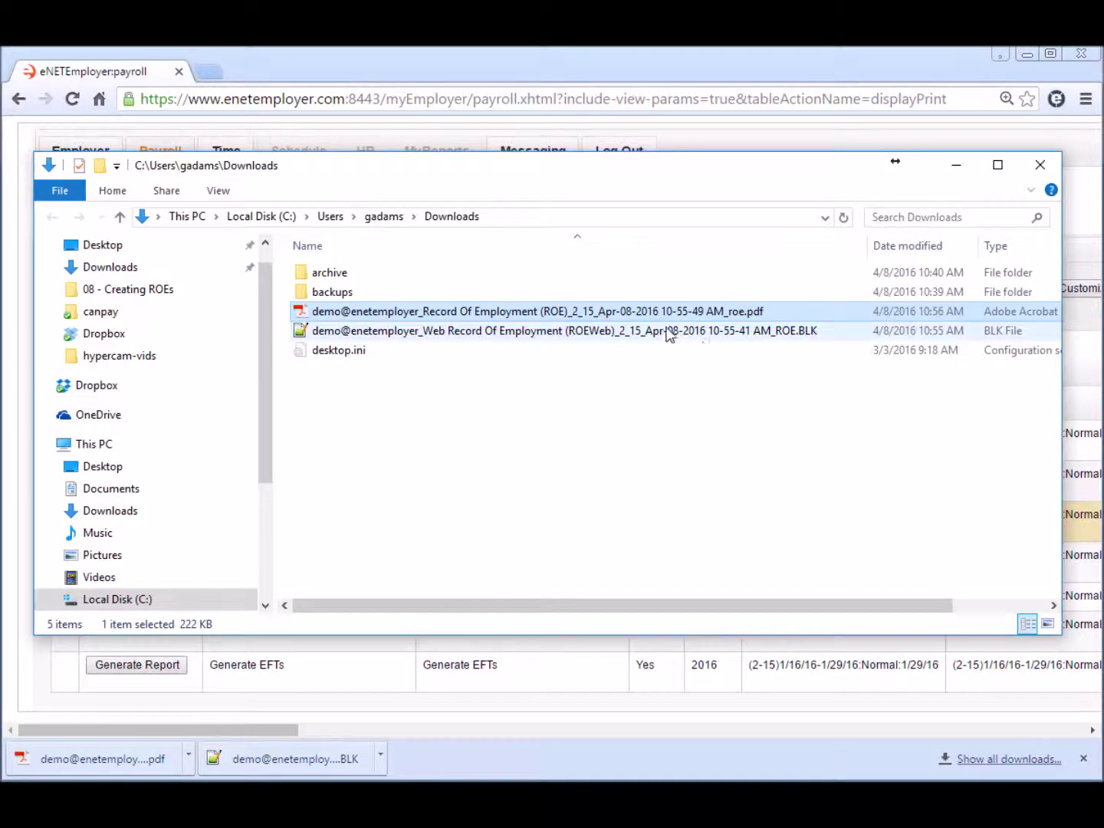
Step: Open the downloaded ROE PDF from Downloads in Acrobat Reader
double_click(634, 316)
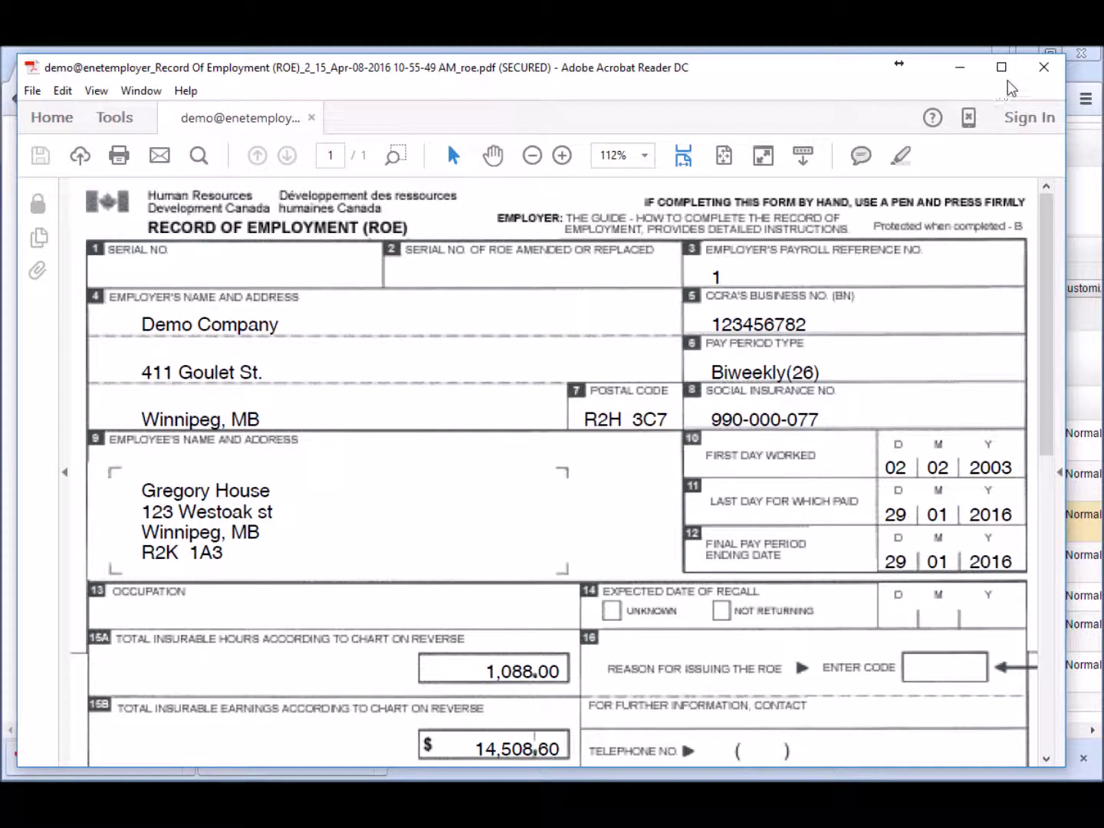
Step: Close the ROE PDF in Acrobat Reader and return to the eNETEmployer Reports page
left_click(1044, 67)
left_click(887, 69)
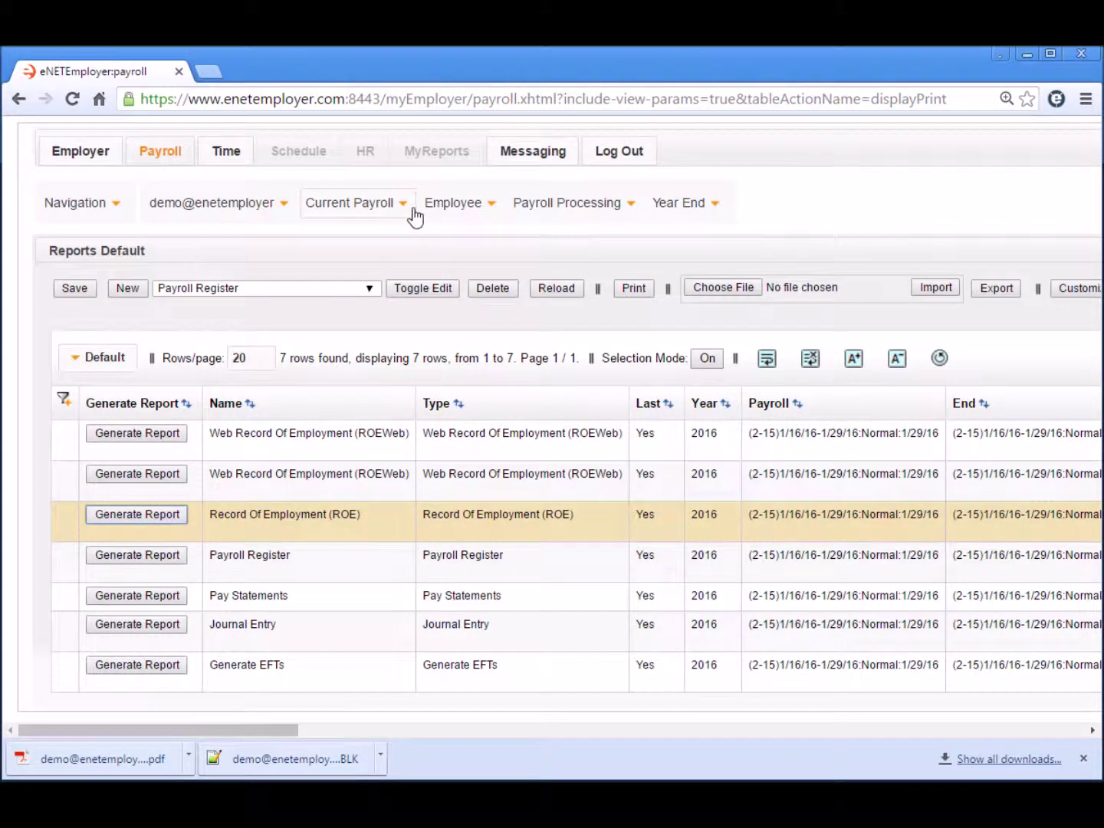
Step: In Employee Status, edit employee 10's record and change its status to Special
left_click(444, 209)
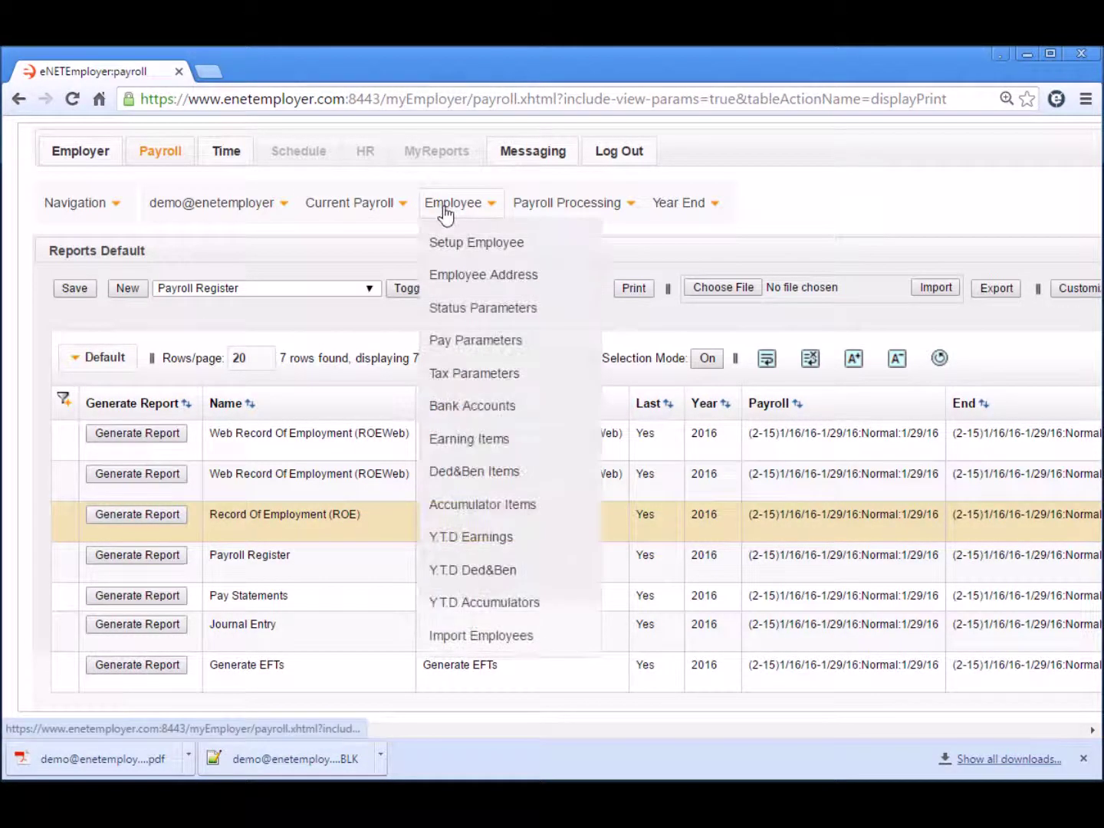
left_click(475, 312)
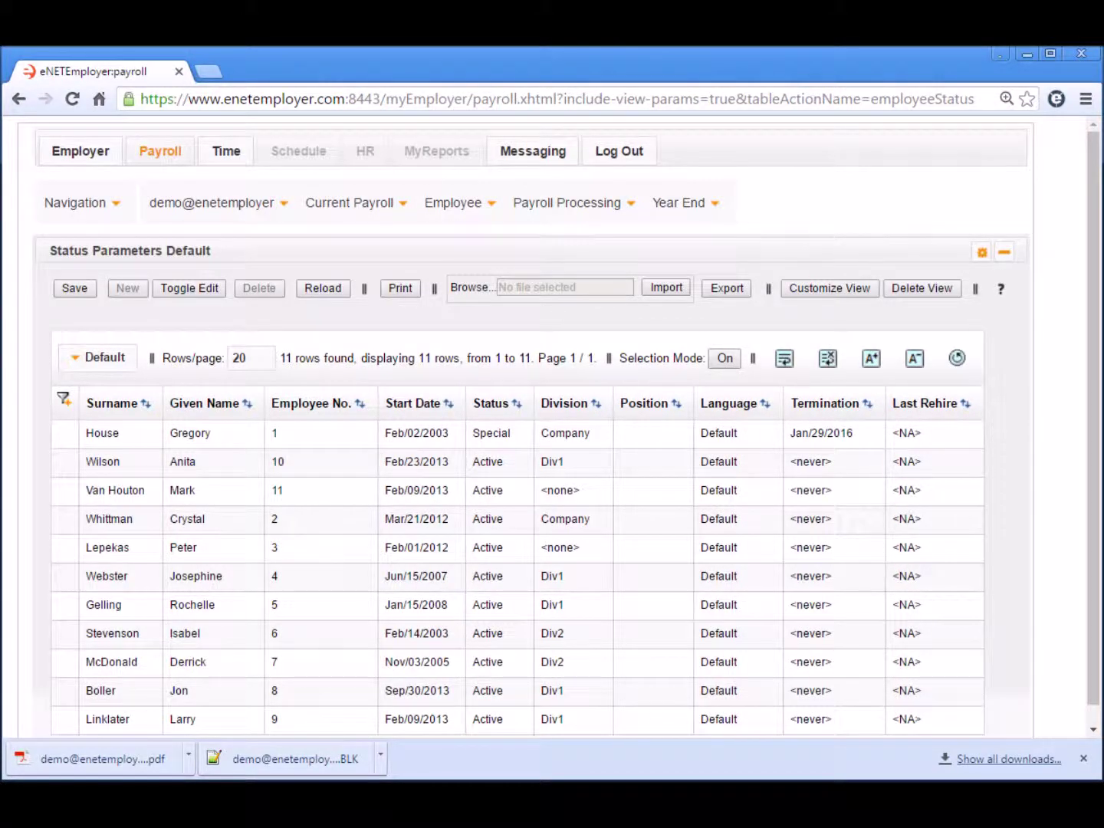
left_click(365, 466)
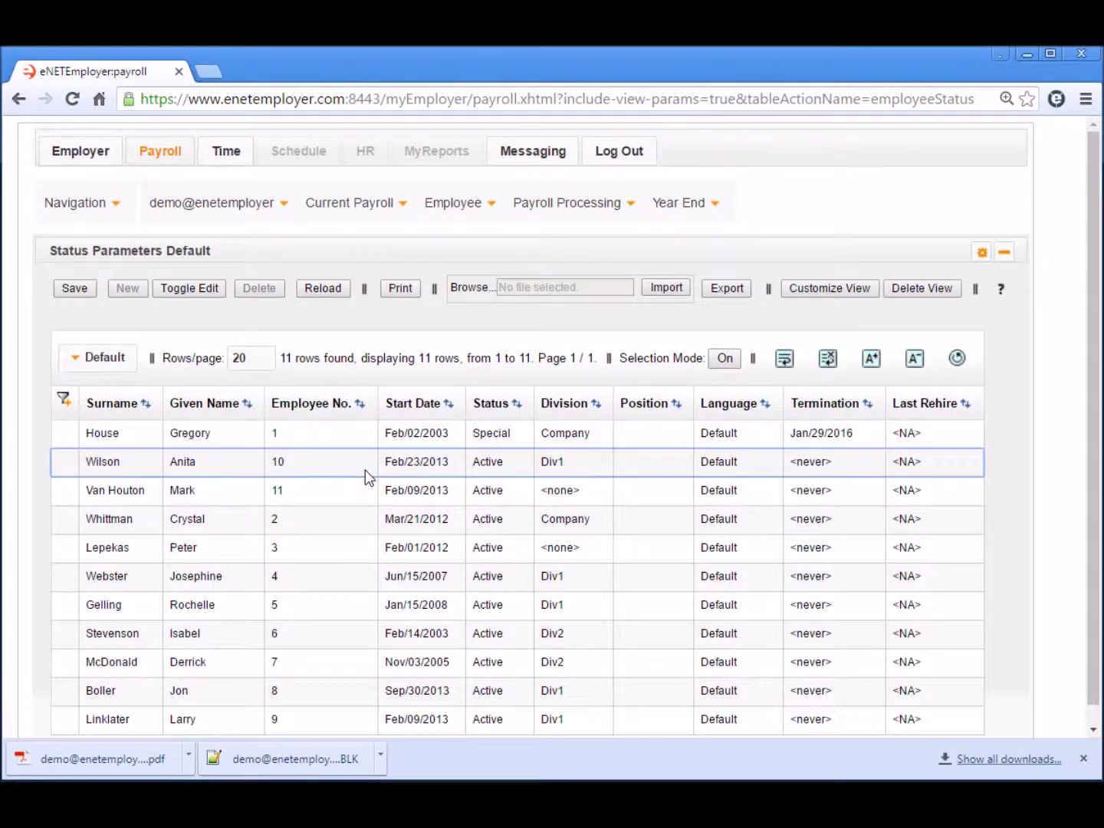
right_click(354, 466)
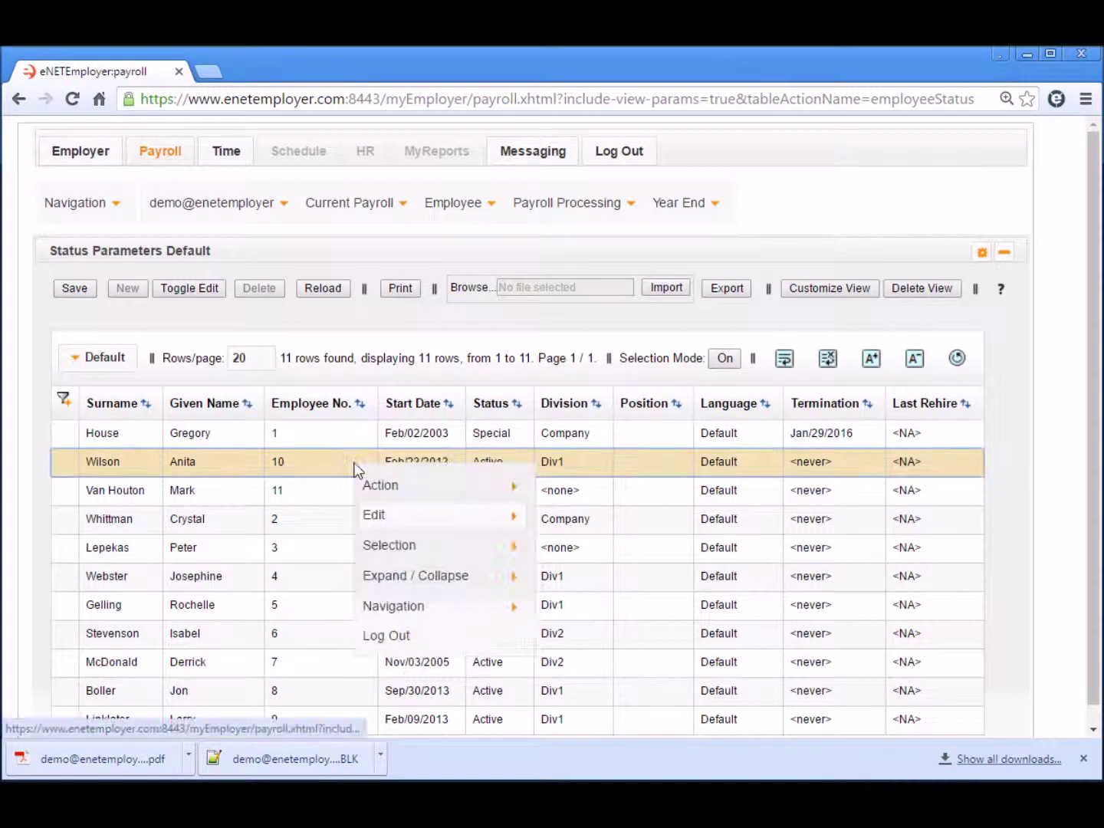
mouse_move(400, 520)
left_click(561, 530)
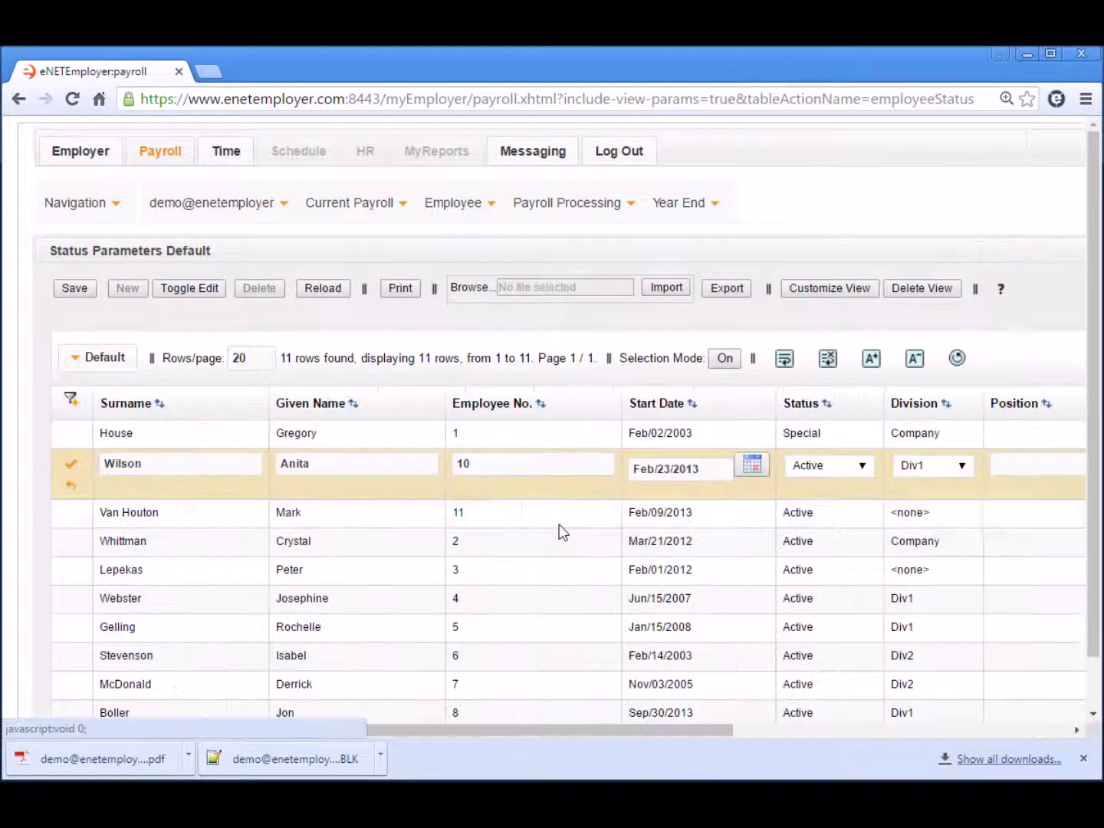
left_click(864, 466)
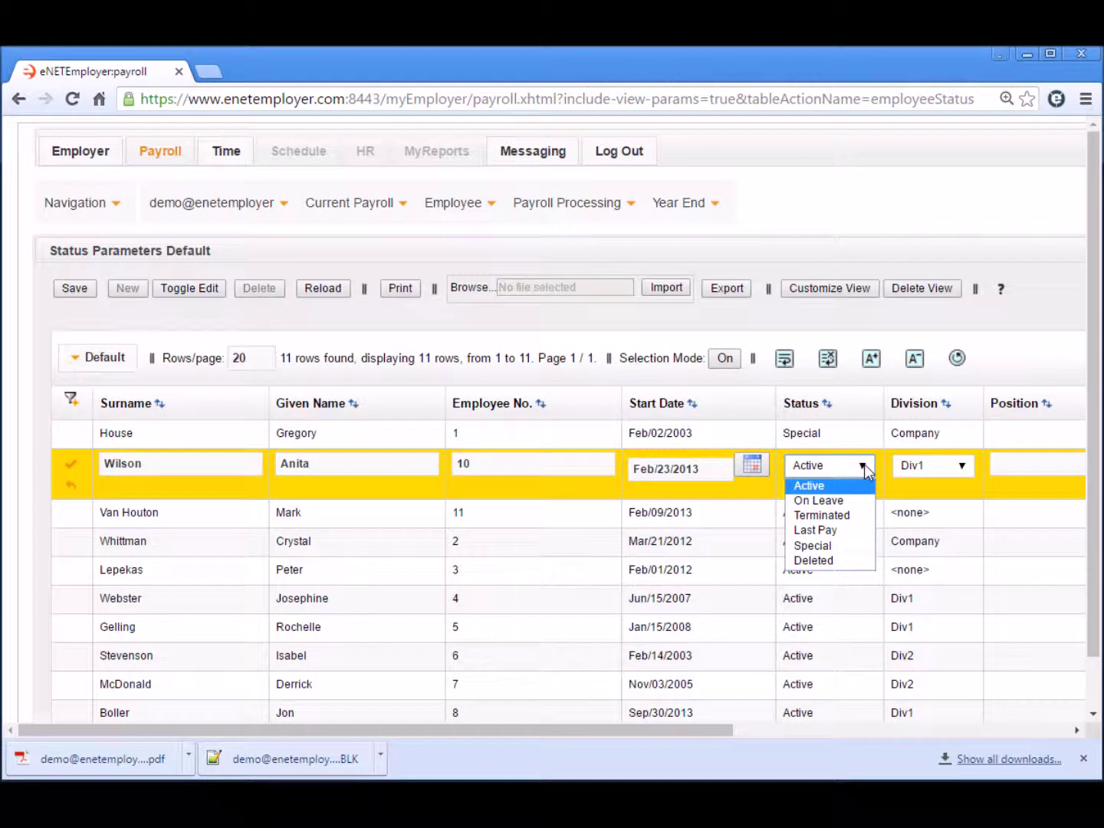
left_click(813, 546)
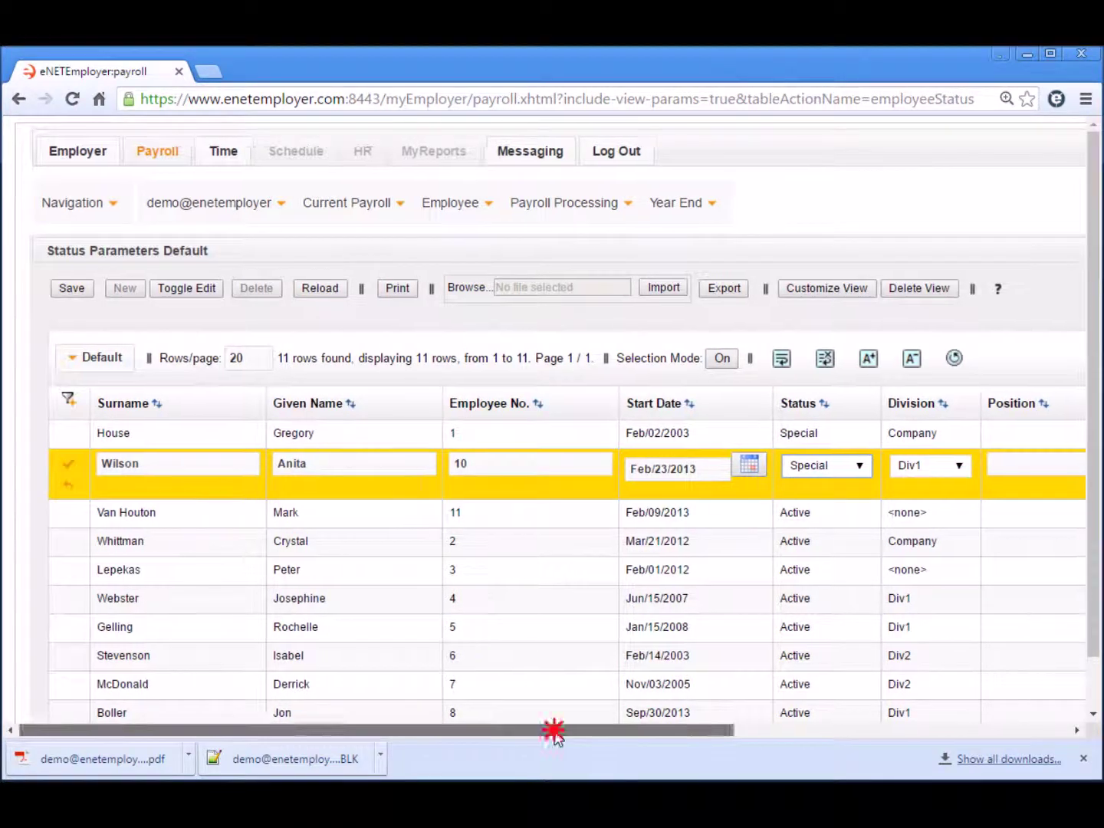
Step: Set employee 10's termination date to Feb/05/2016 and save the status record
left_click_drag(555, 729, 888, 754)
left_click(889, 465)
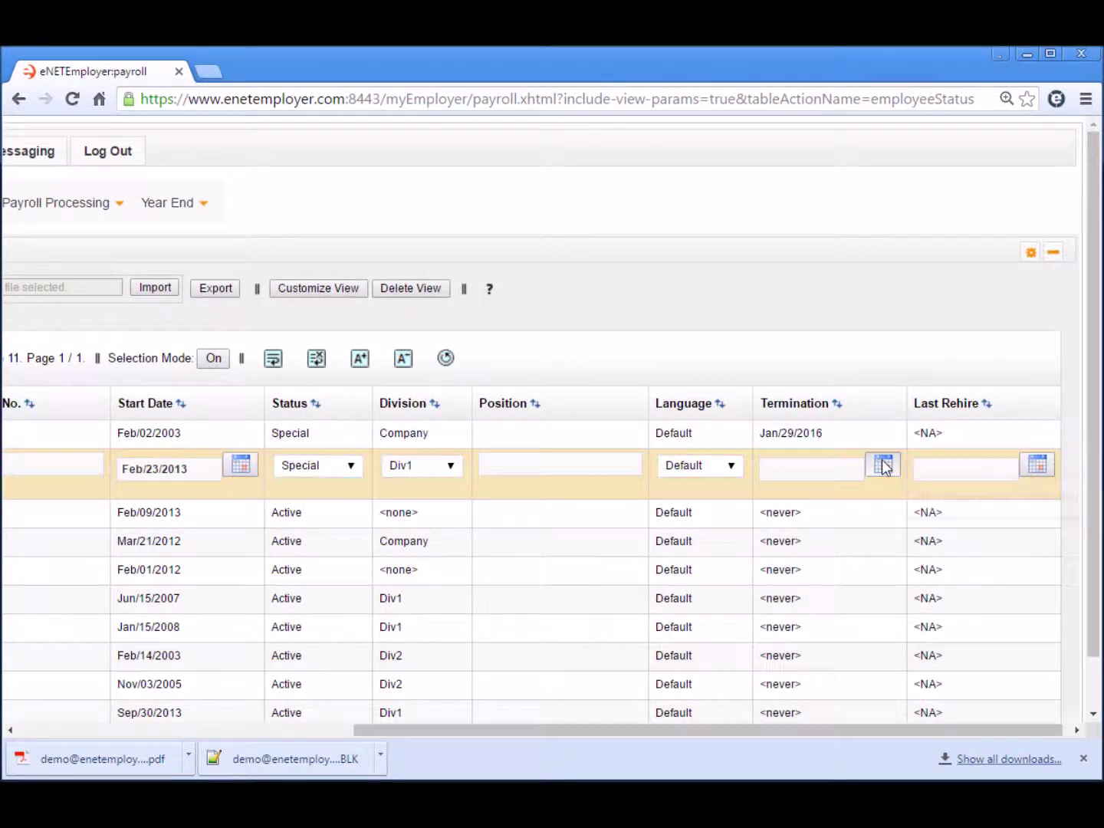
left_click(828, 498)
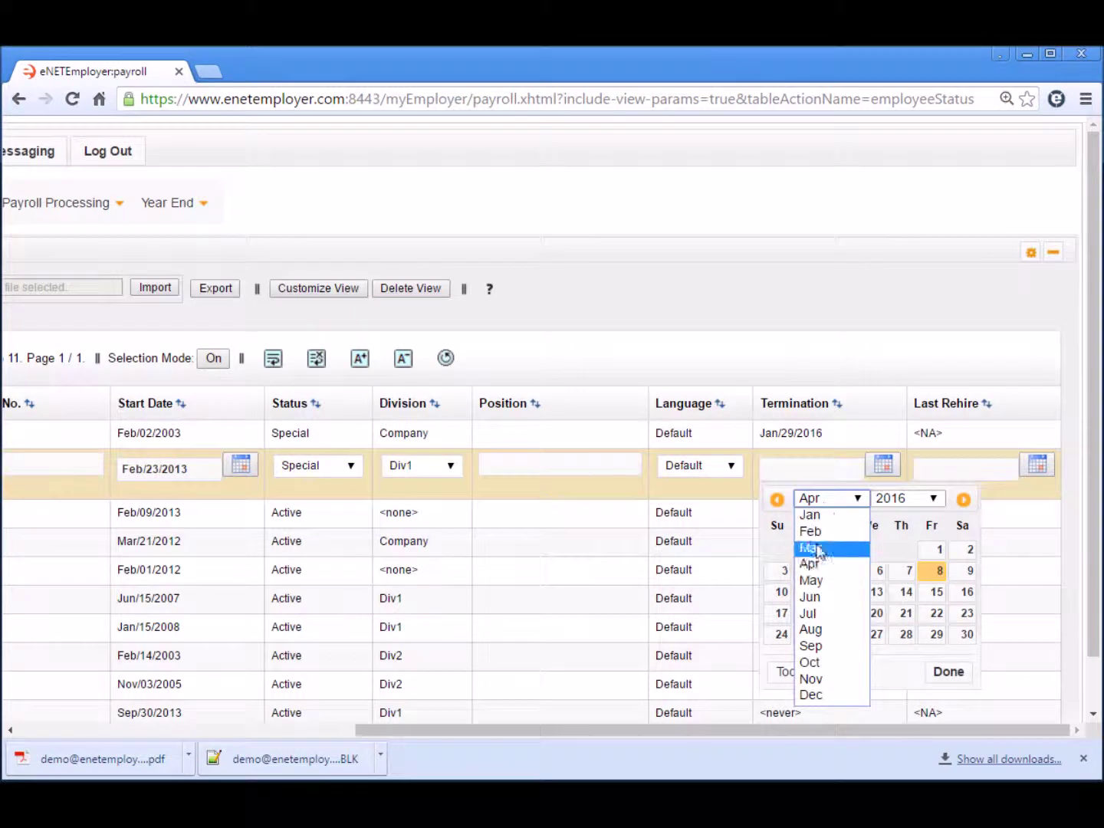
left_click(812, 531)
left_click(937, 552)
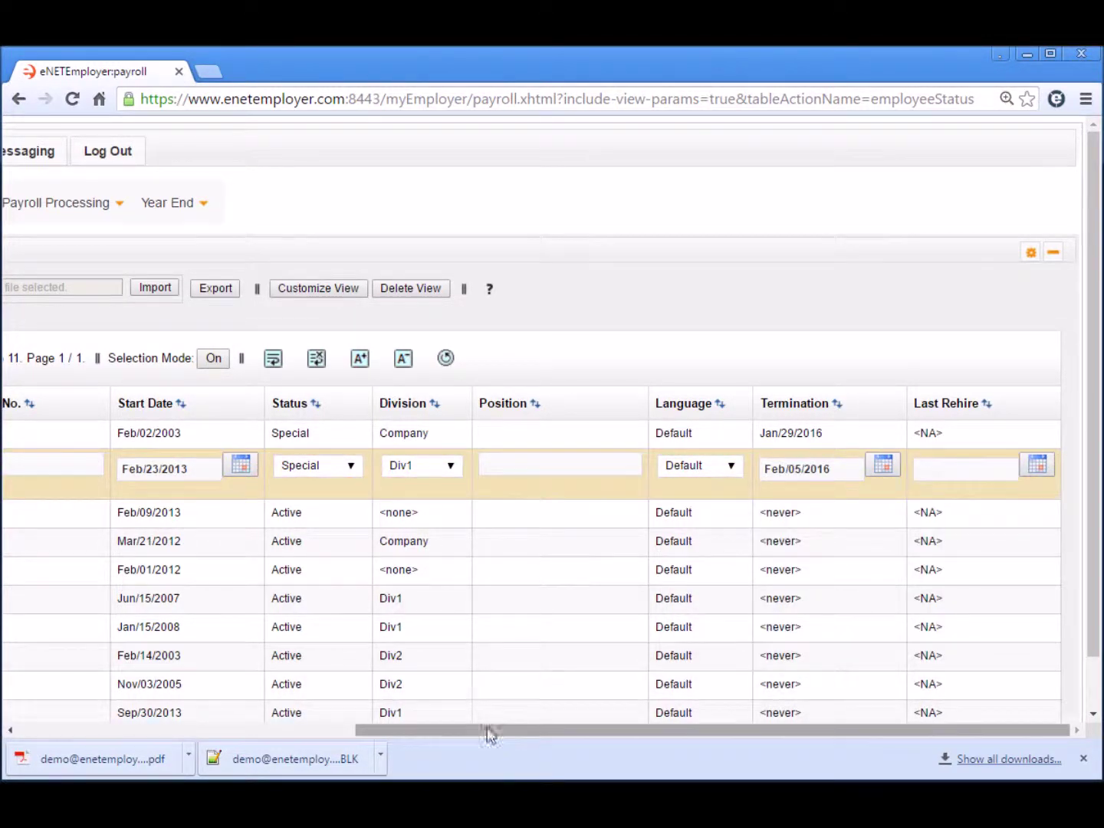
left_click_drag(487, 732, 112, 734)
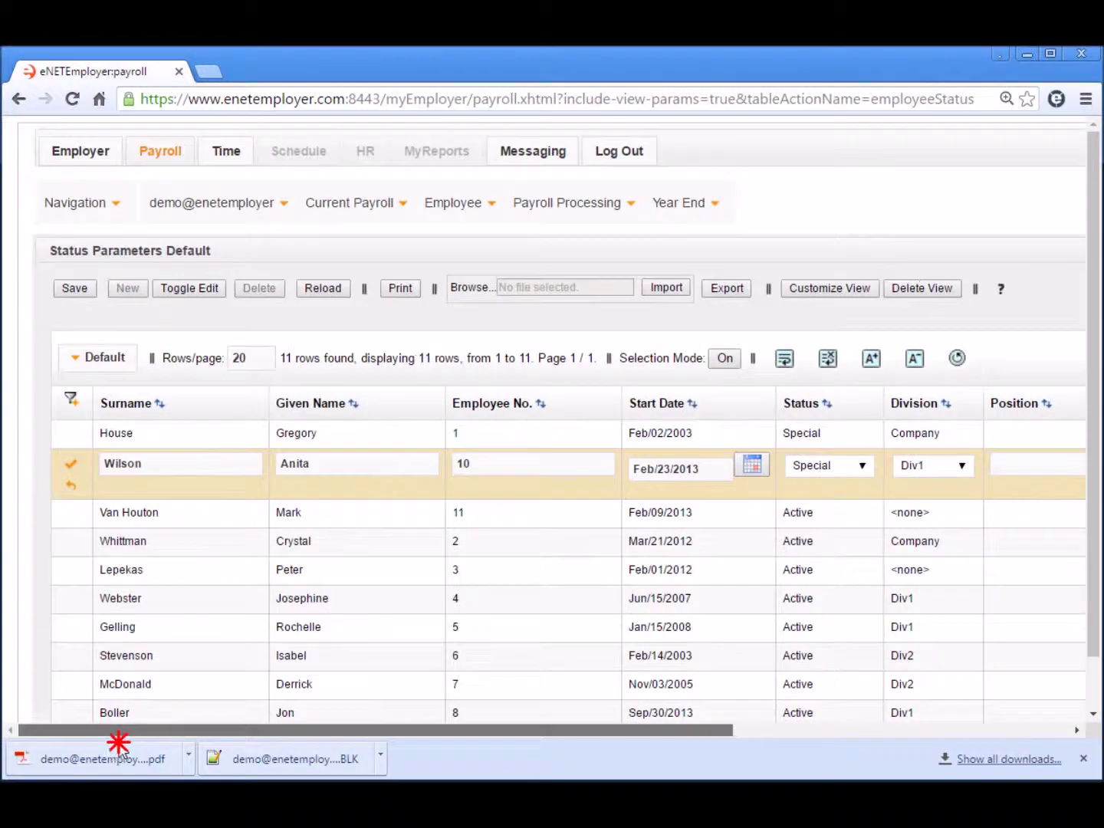
left_click(72, 469)
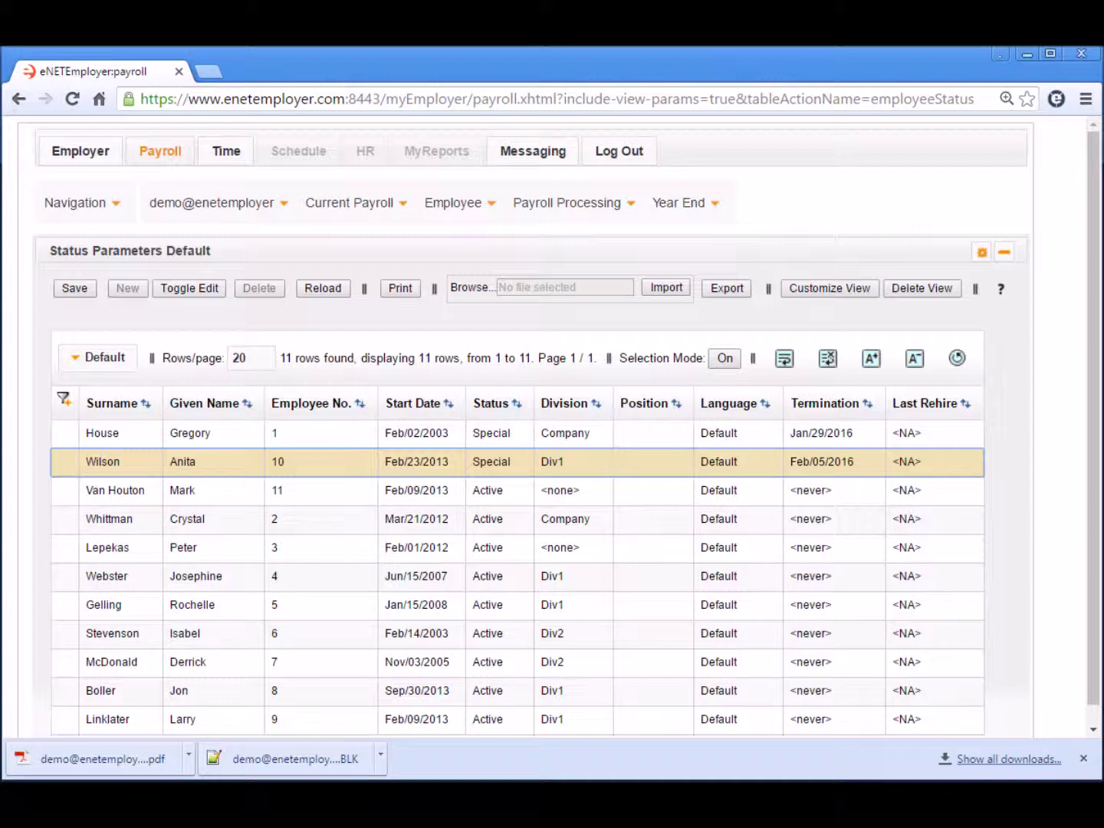
left_click(578, 203)
Step: Start a new pay calculation in the Calculations list with Pay Type Extra
left_click(584, 281)
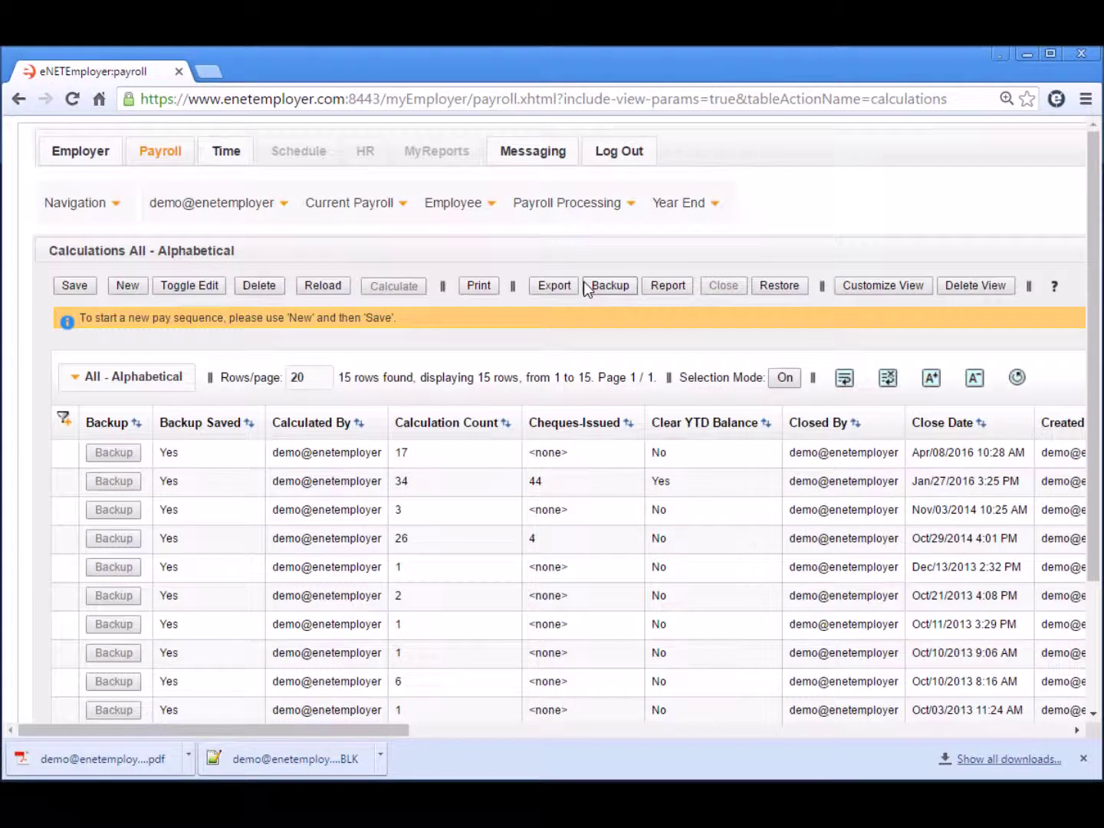
left_click(126, 285)
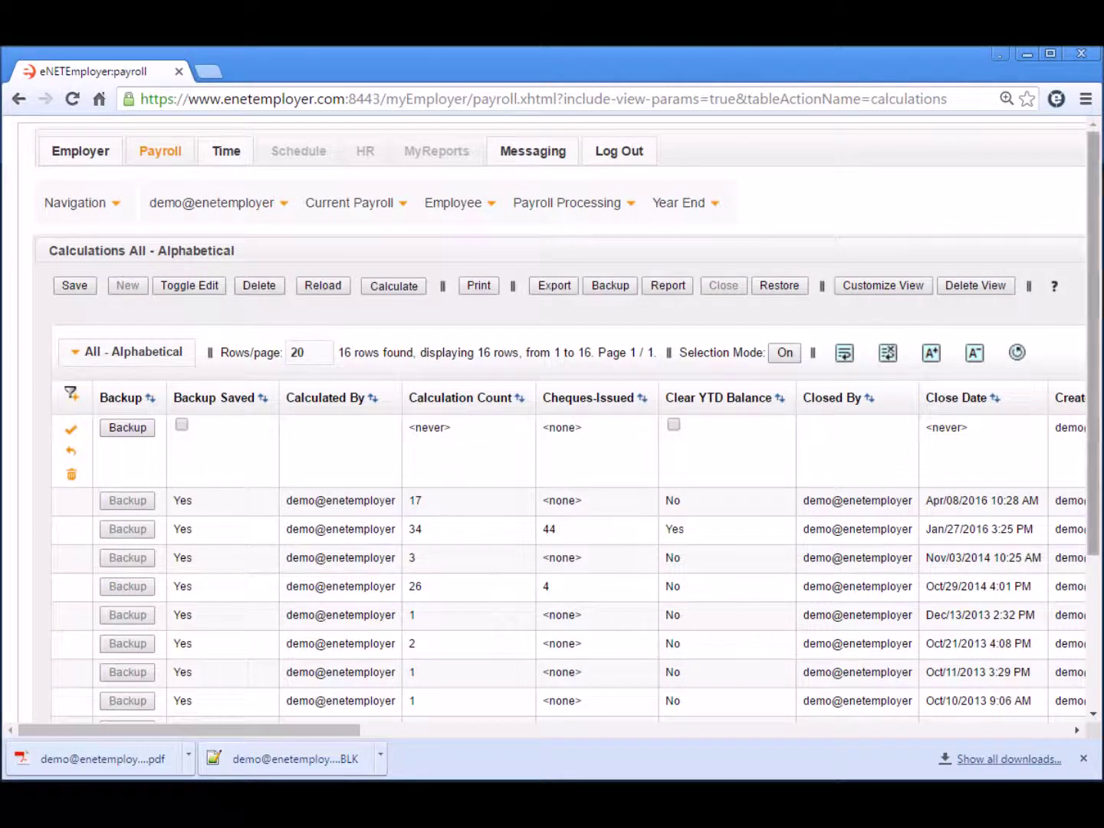
left_click(939, 734)
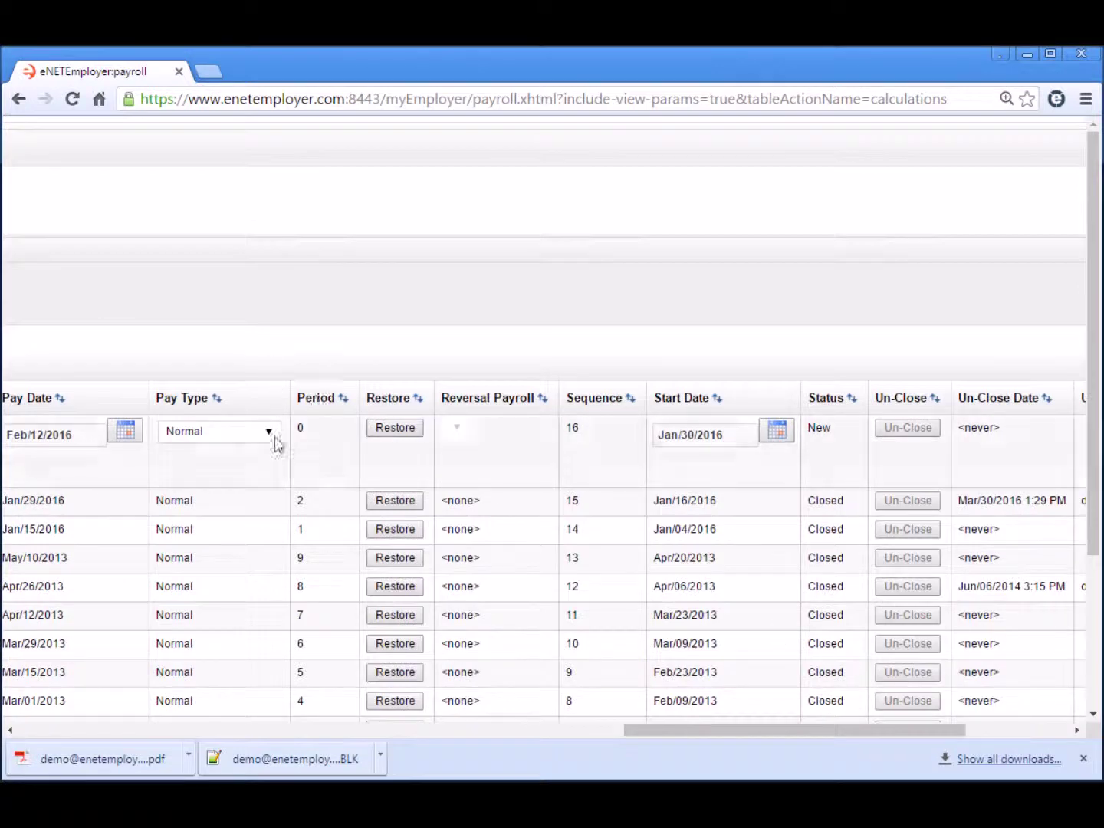
left_click(184, 482)
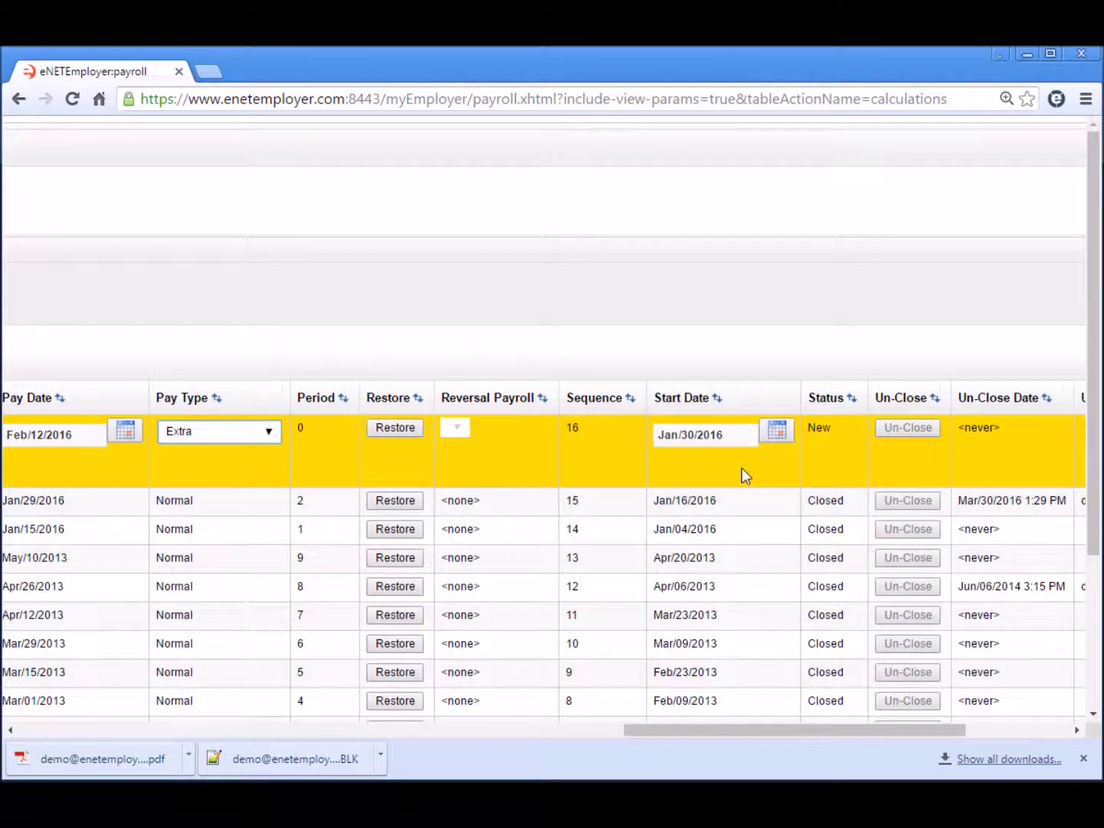
Step: Set the new extra pay's Pay Date to Feb/05/2016
left_click(84, 730)
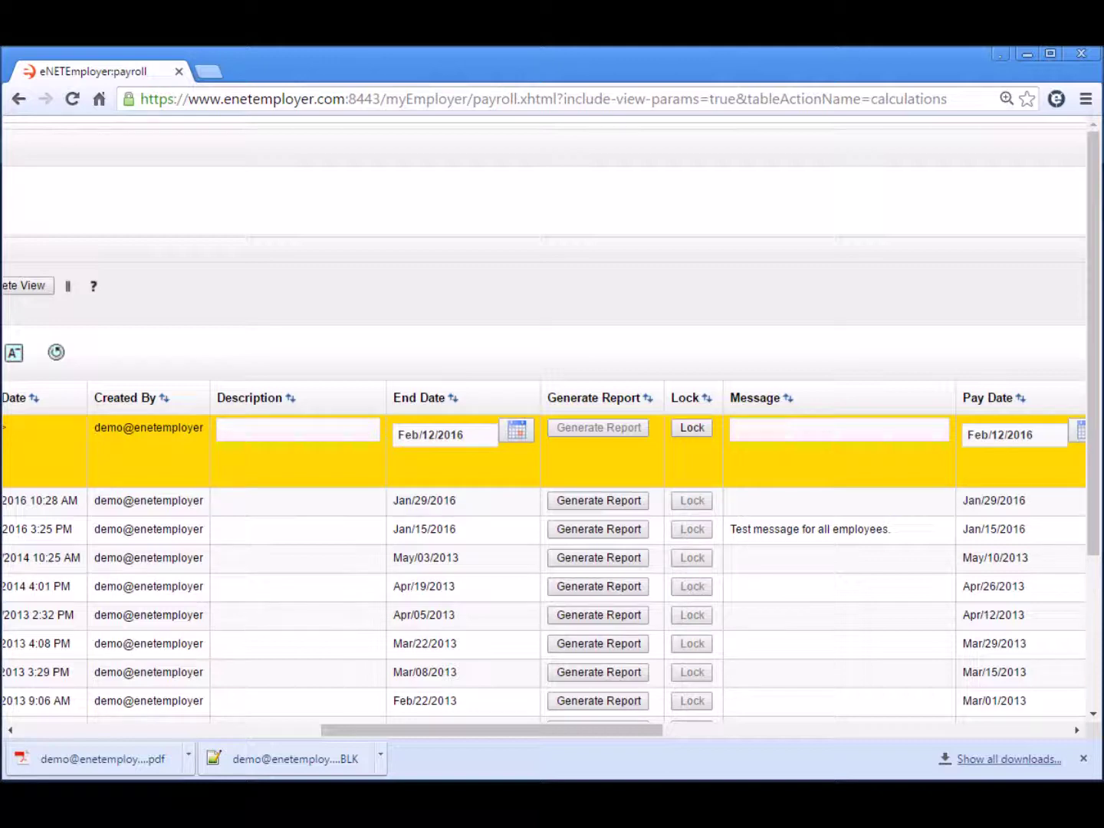
left_click(1078, 730)
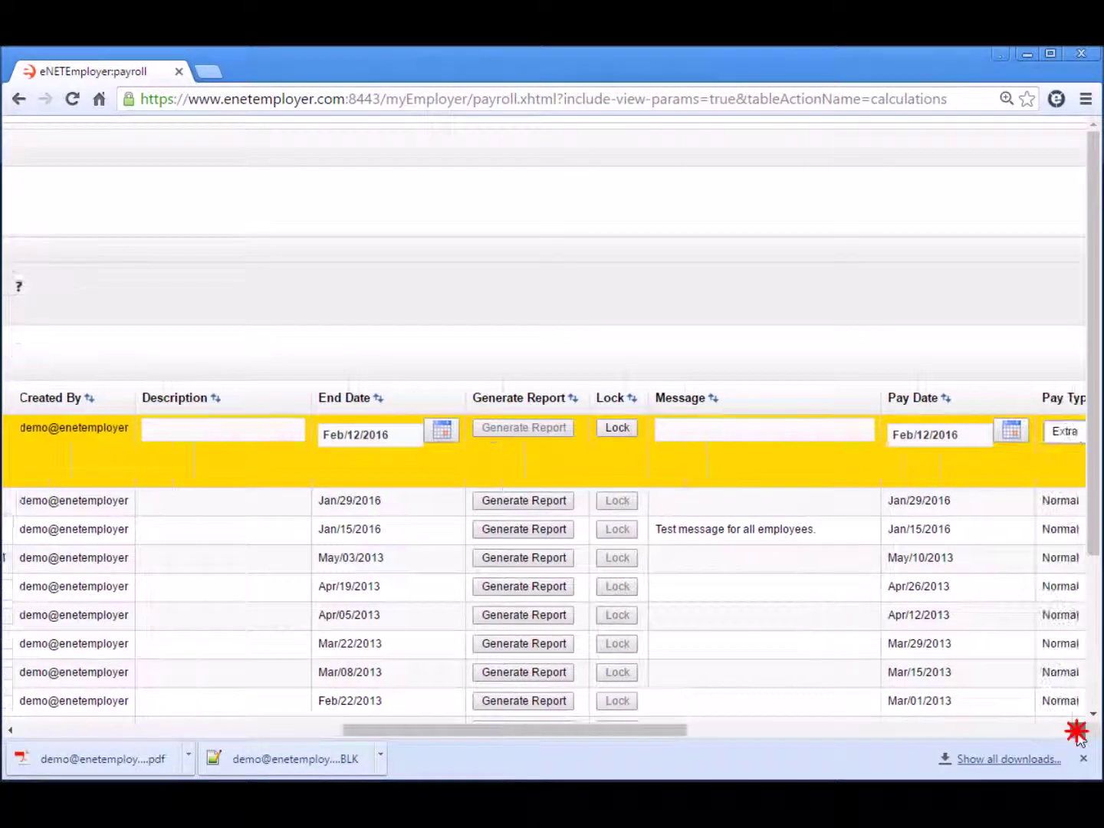
left_click(937, 436)
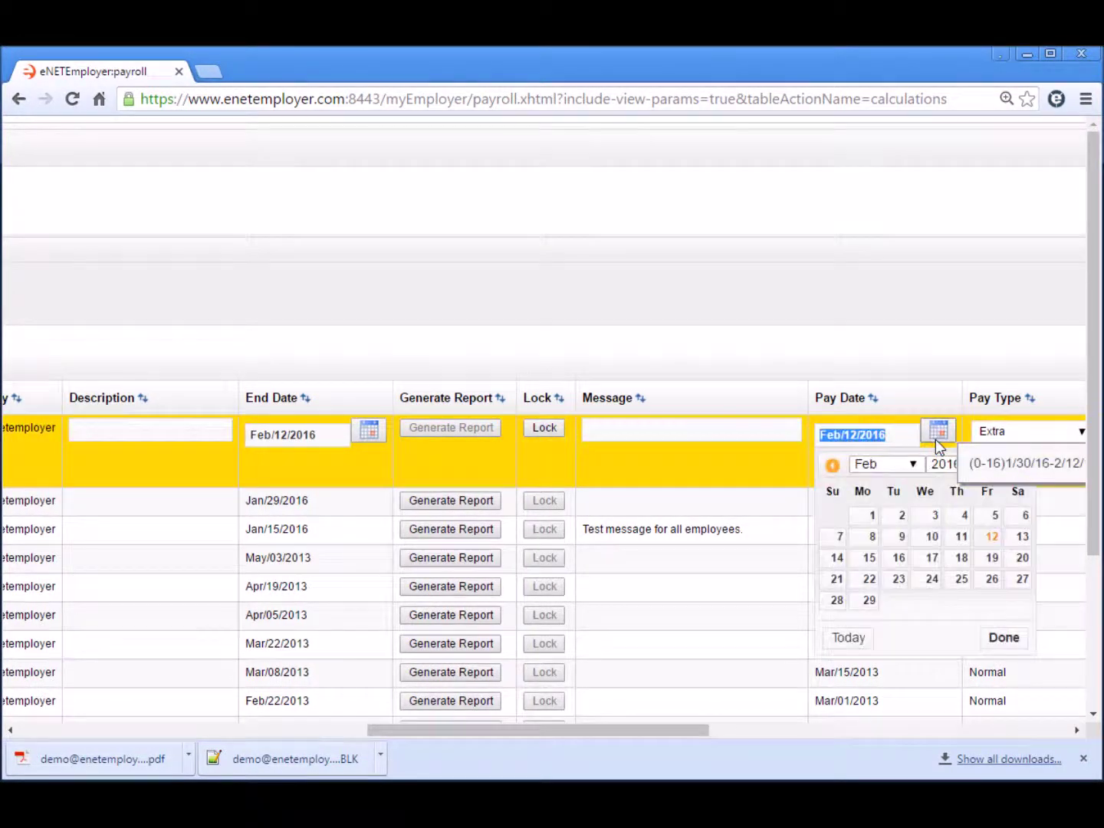
left_click(994, 515)
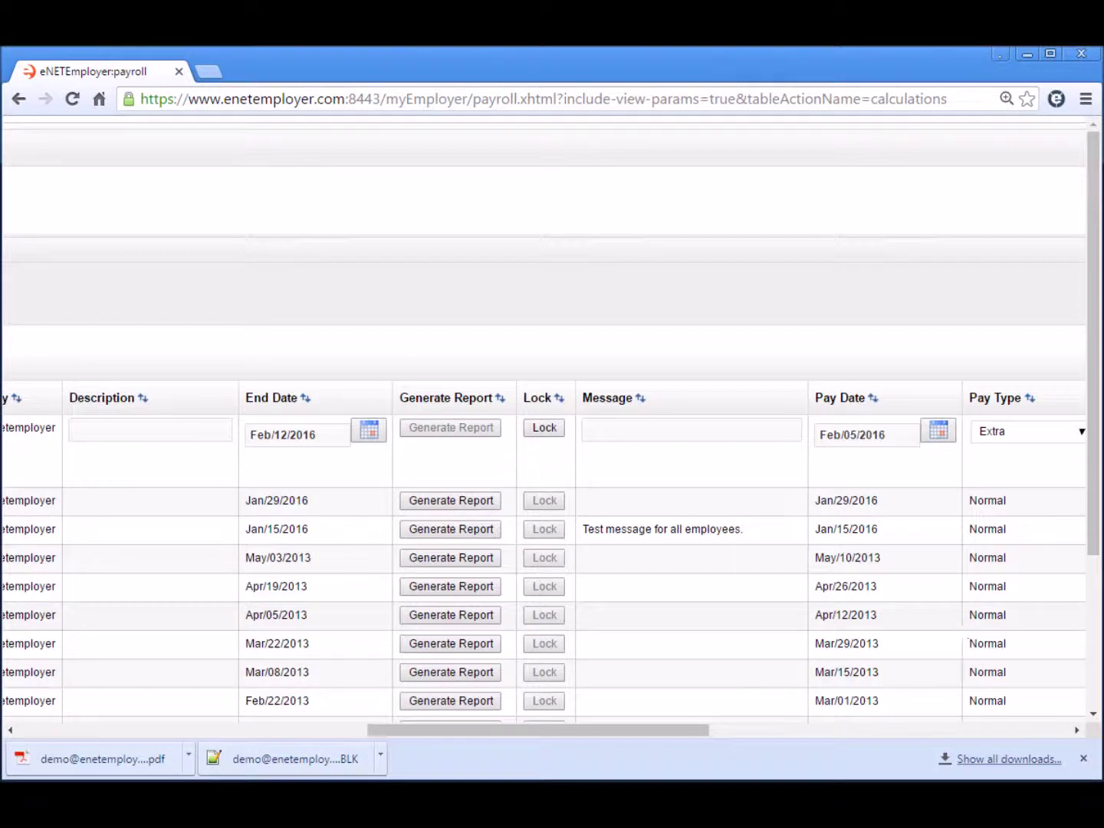
left_click(46, 730)
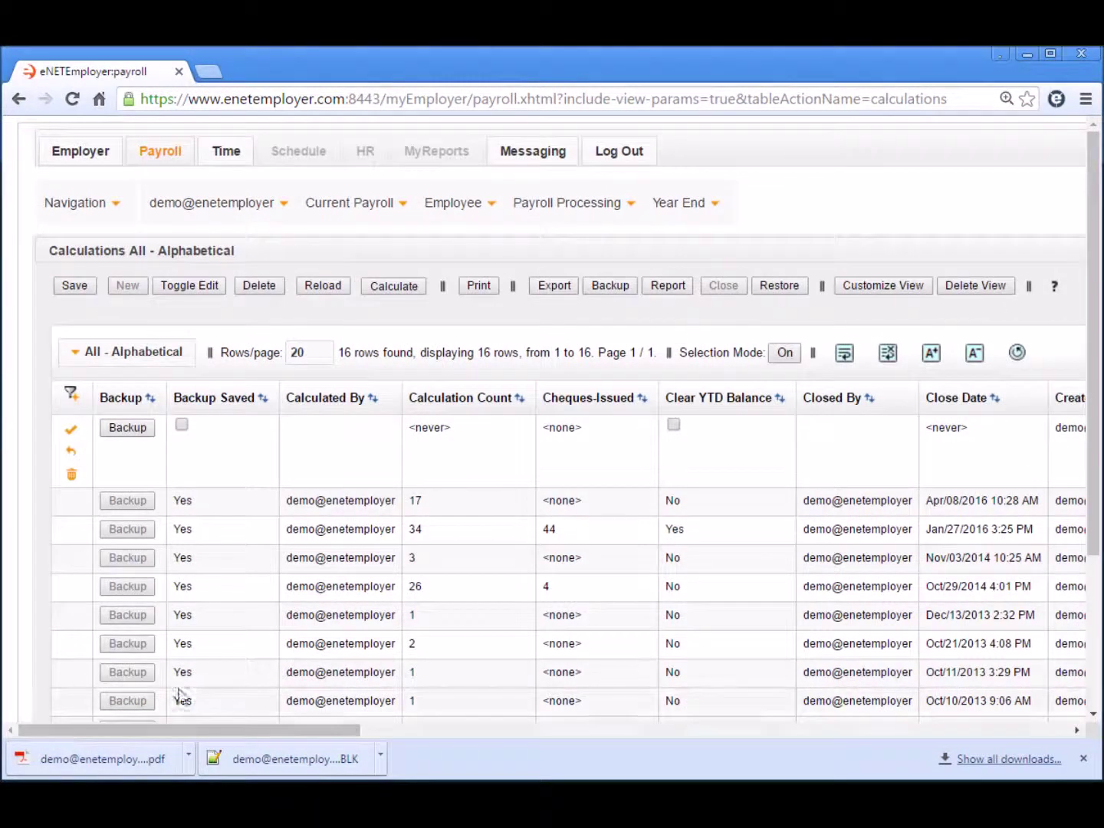
Step: Save the Extra pay, then calculate, back it up and close it, confirming Yes
left_click(70, 429)
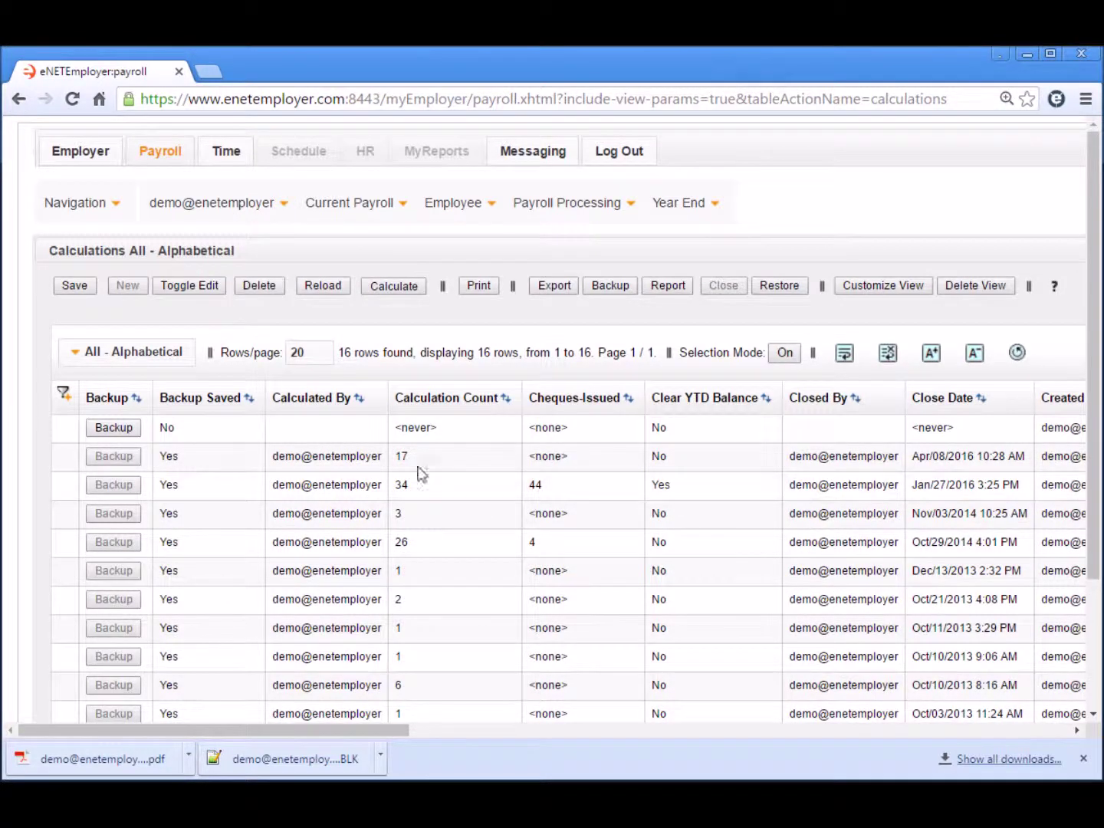
left_click(411, 289)
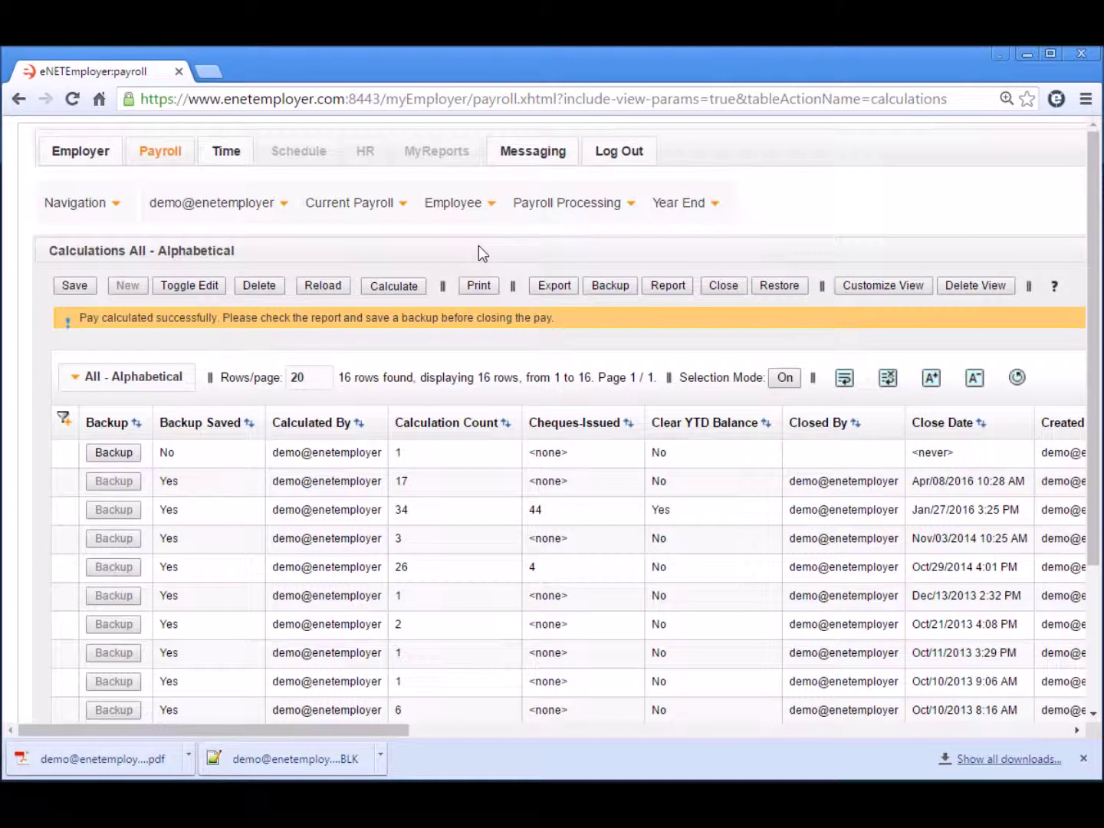
left_click(613, 287)
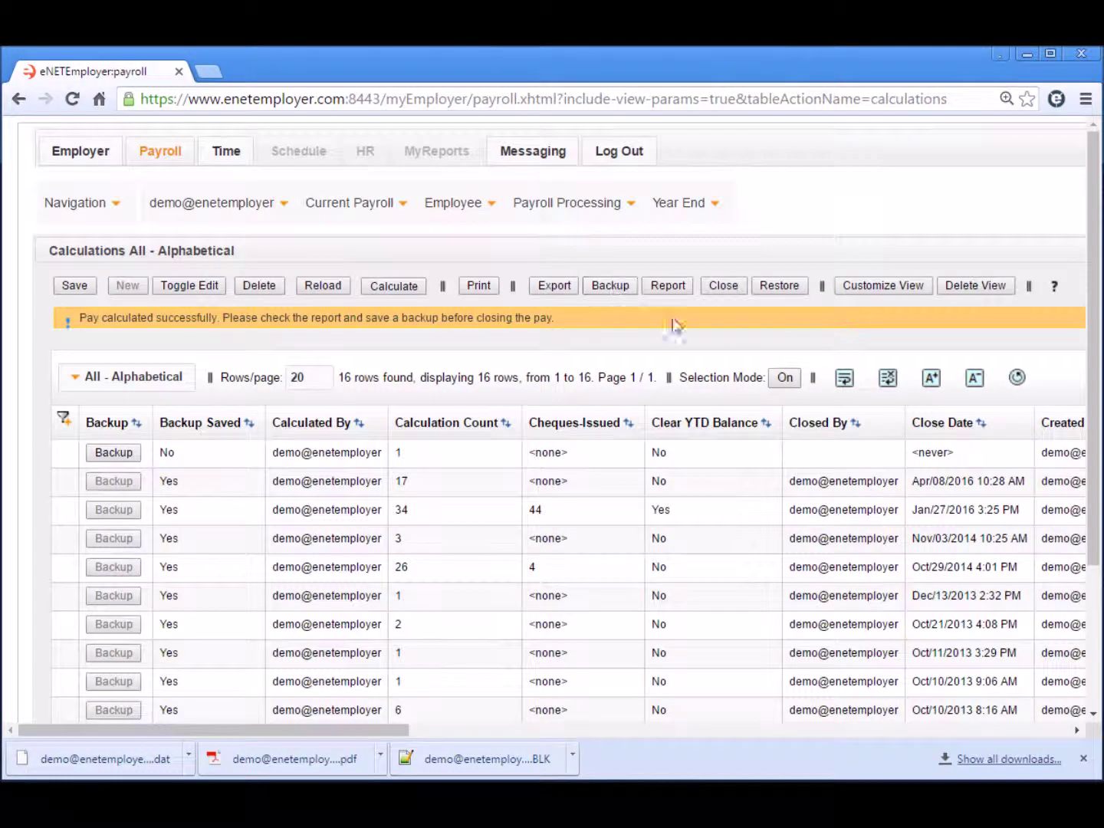
left_click(722, 288)
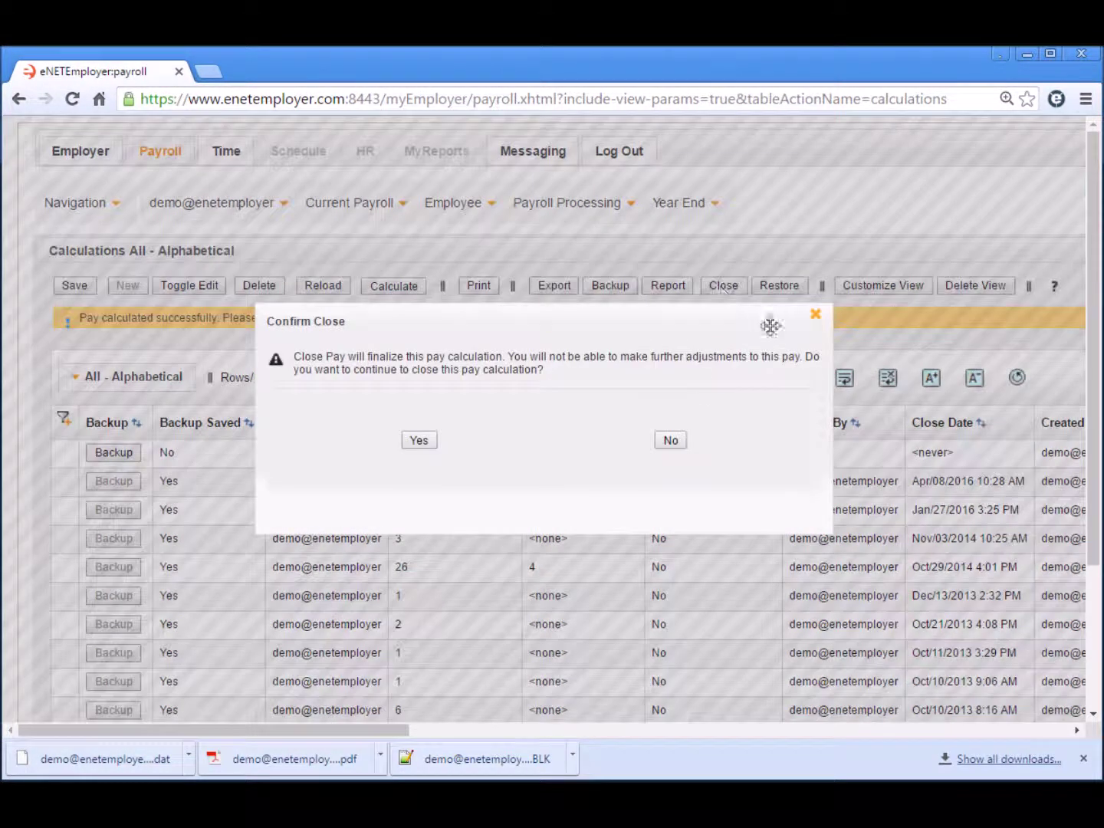
left_click(419, 442)
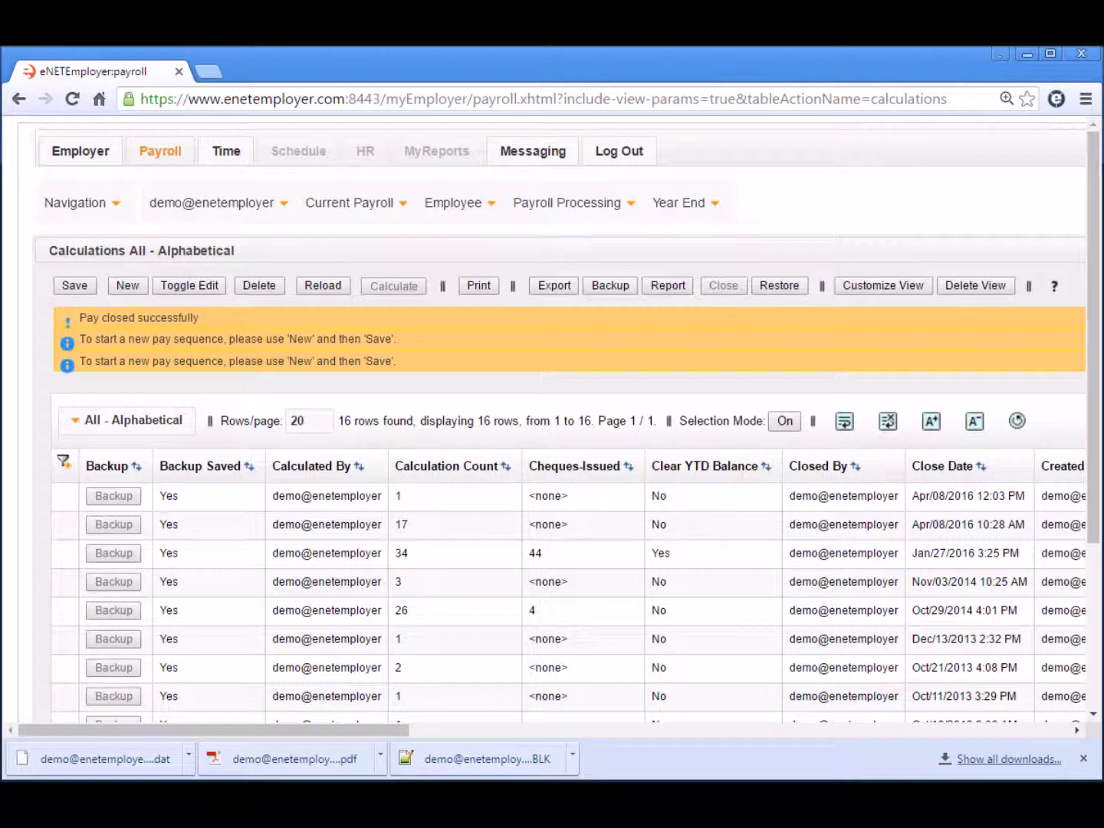
Step: Open Payroll Processing > Reports and inspect the Web ROE and ROE report rows
left_click(549, 206)
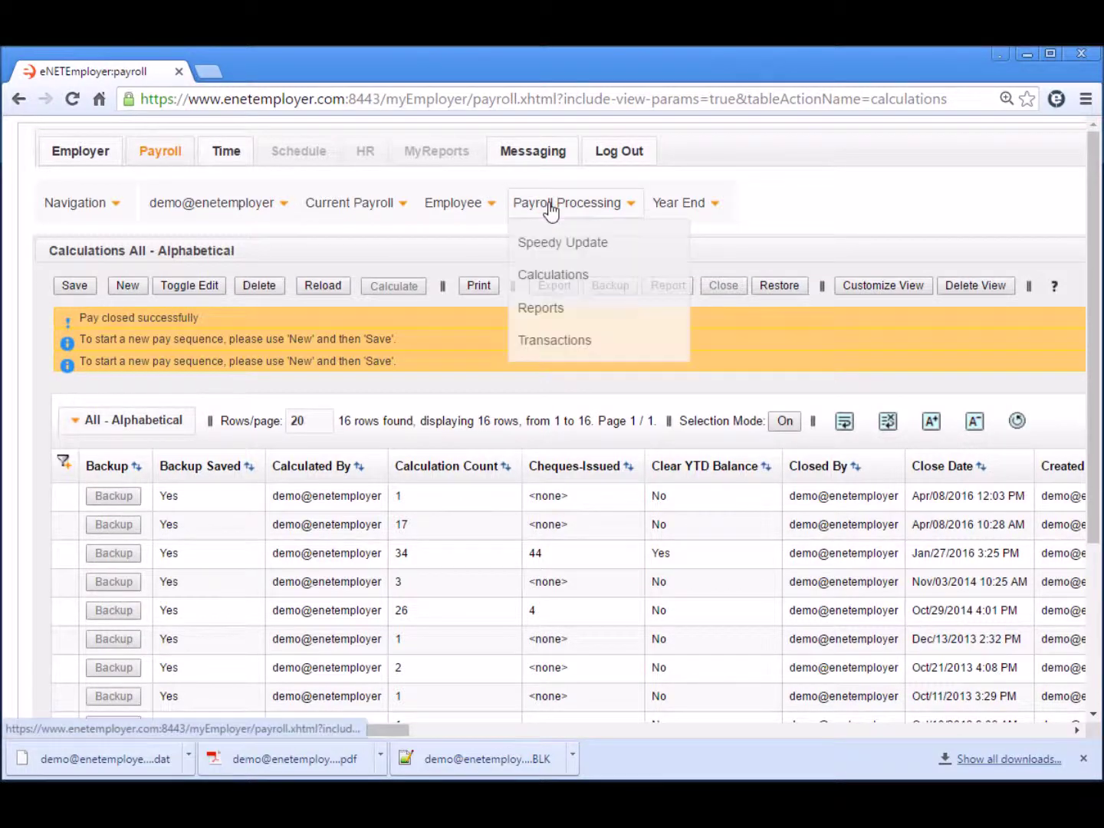
left_click(559, 311)
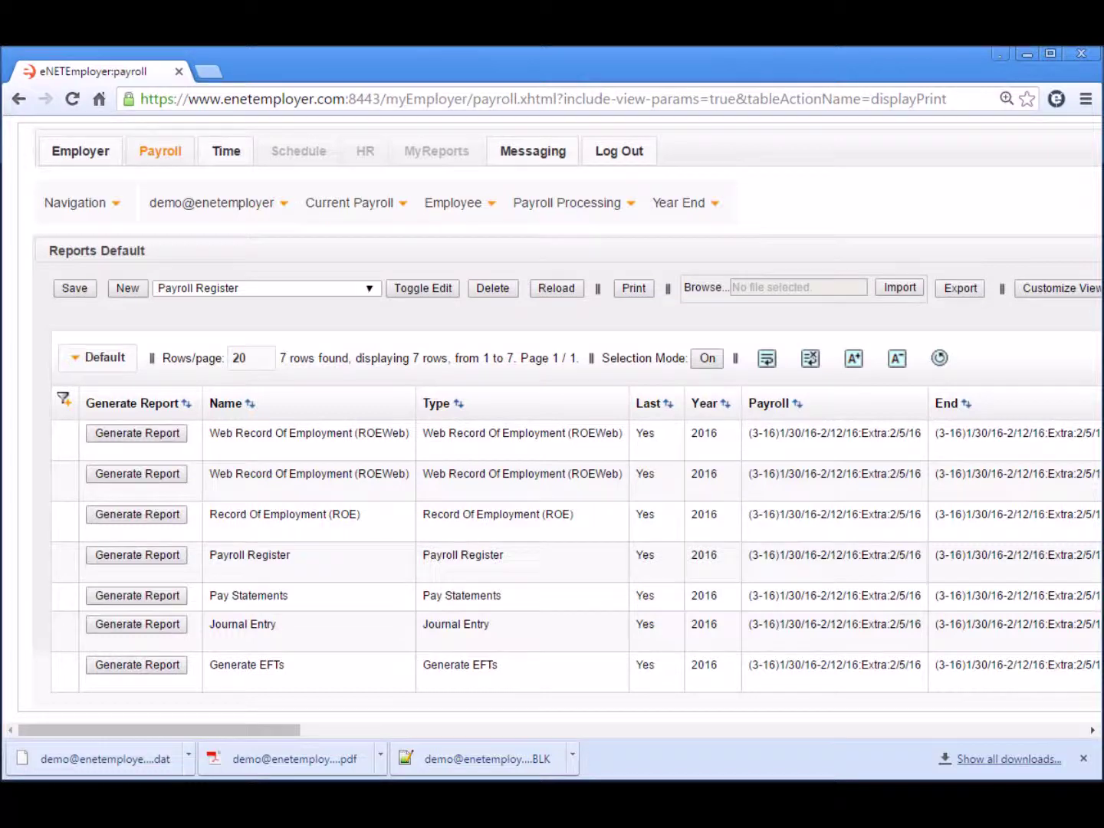
left_click(314, 436)
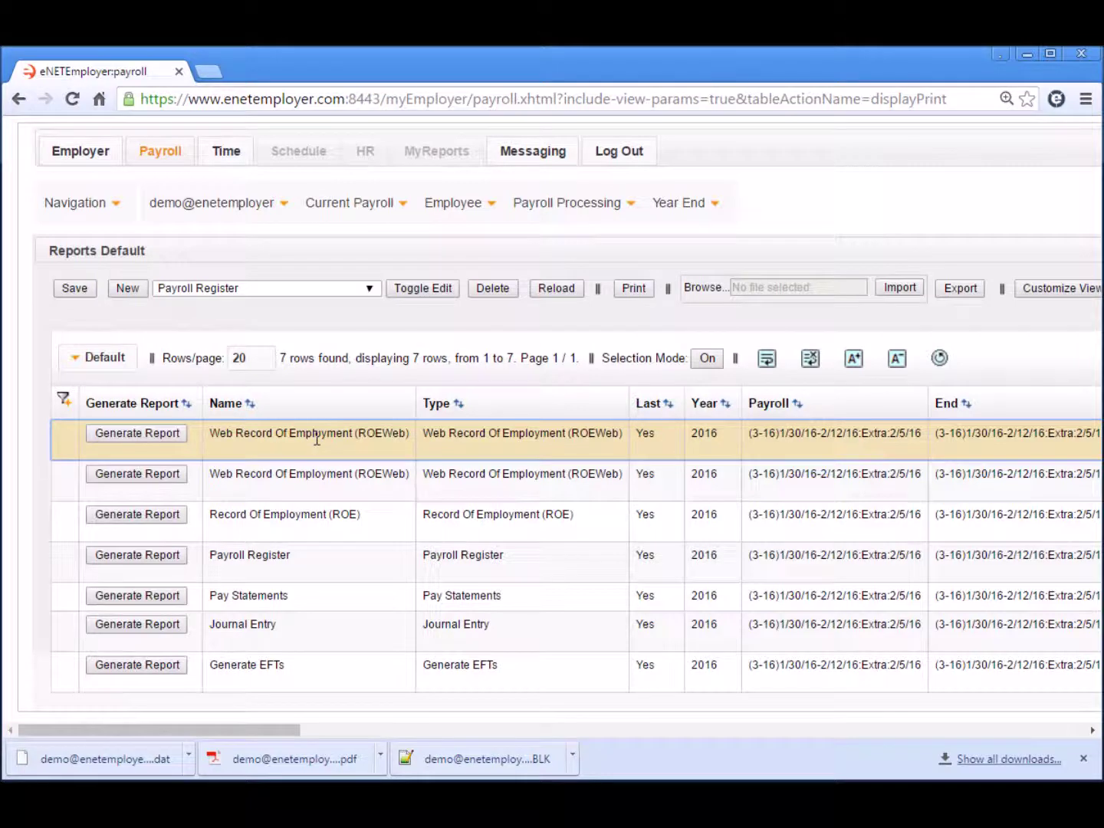
left_click(342, 528)
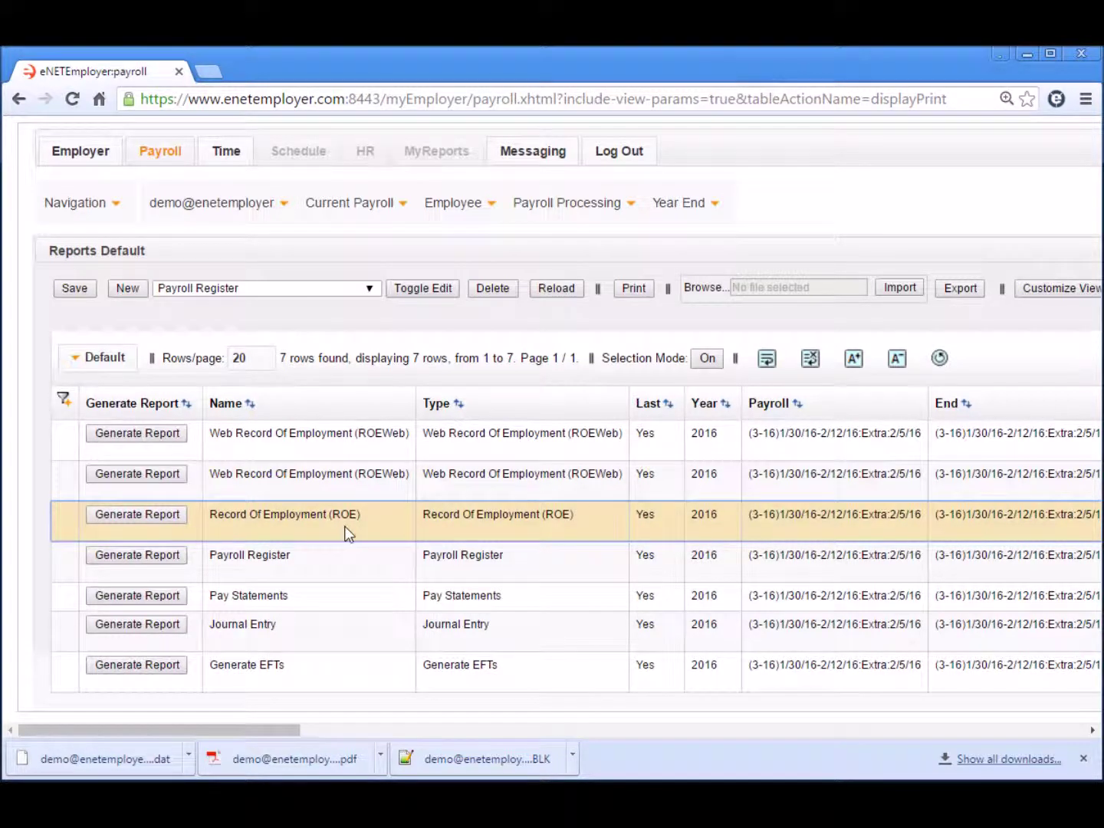
Step: Restrict the first Web Record Of Employment report's Employees checklist to employee 10
triple_click(342, 459)
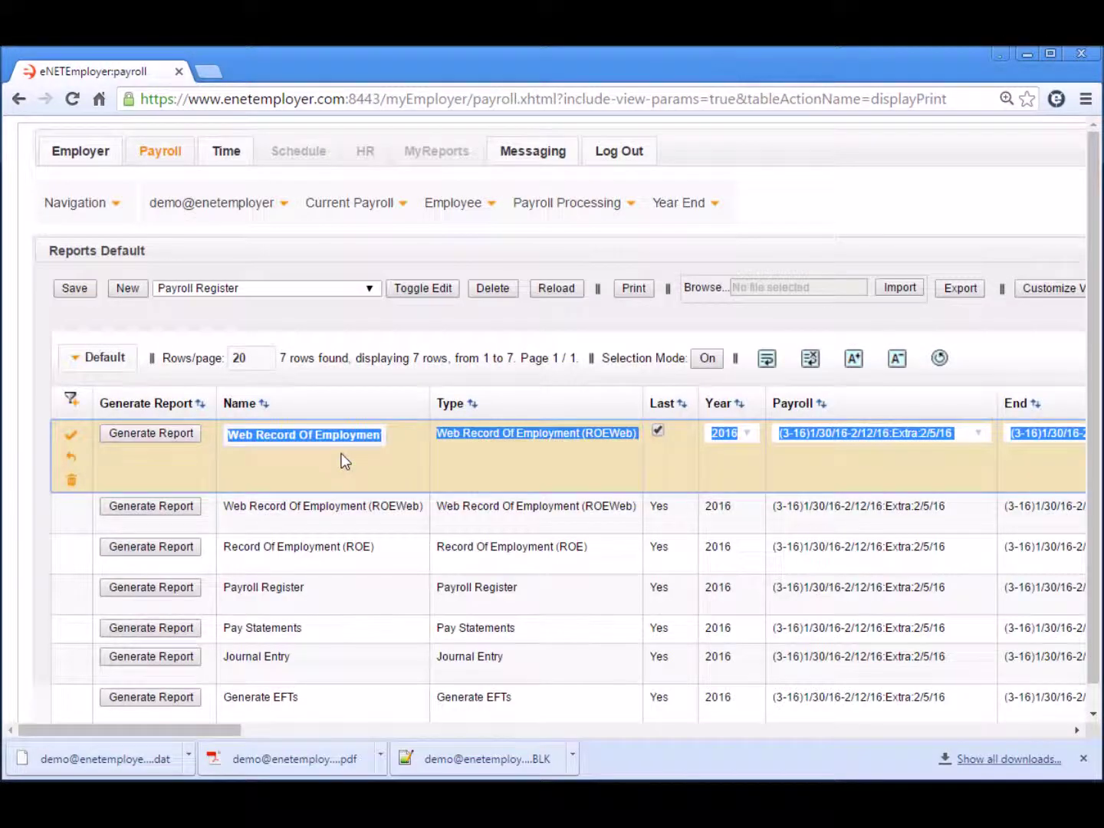
left_click(1009, 730)
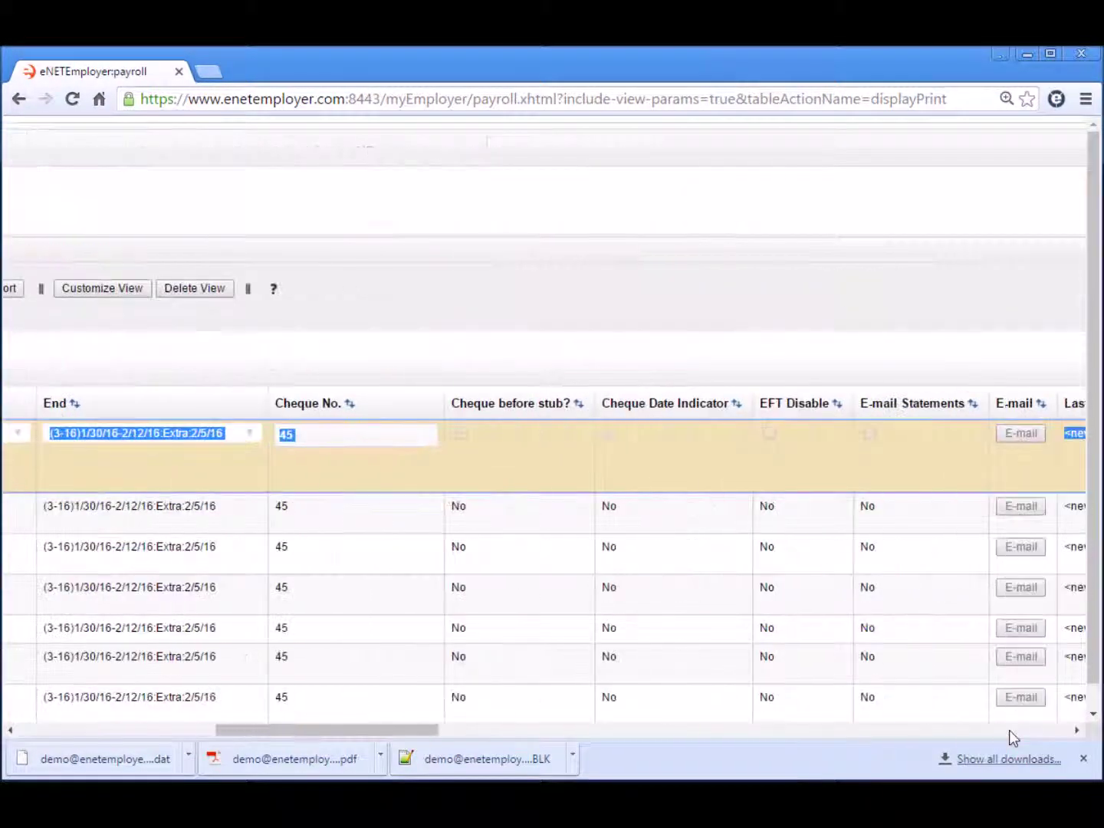
left_click(1009, 730)
left_click(1009, 730)
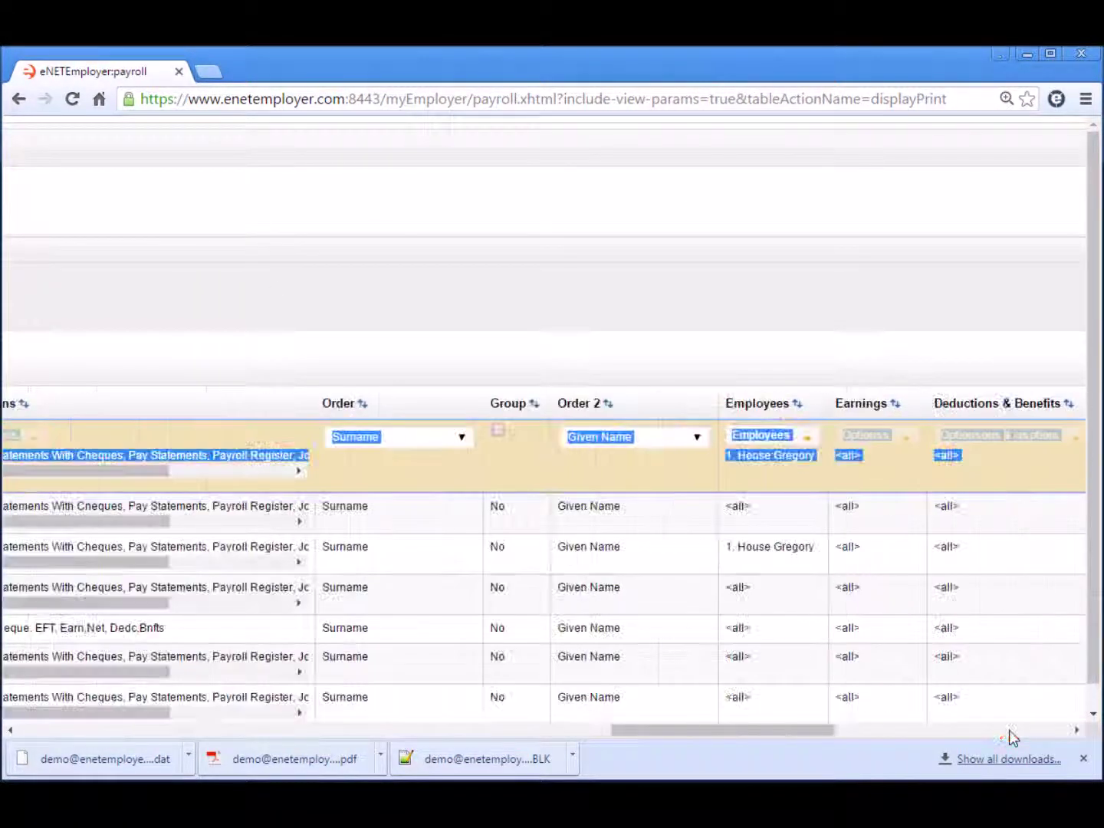
left_click(818, 441)
left_click(747, 286)
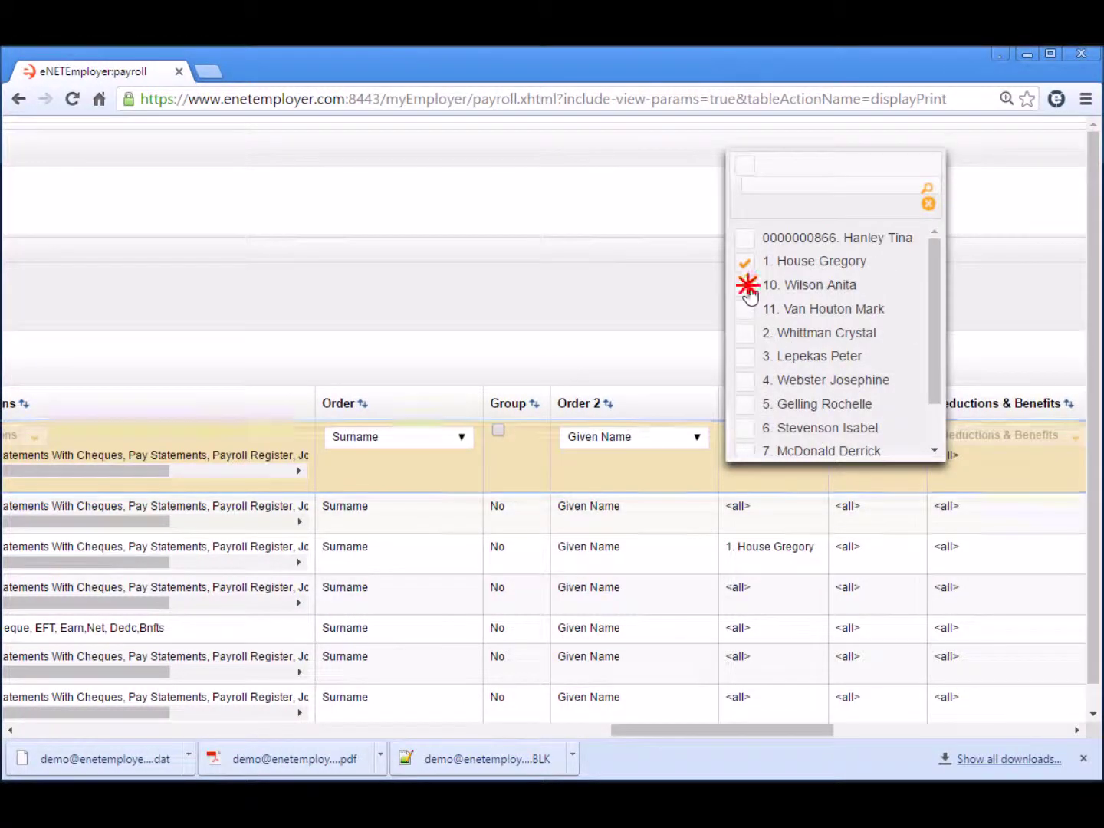
left_click(928, 205)
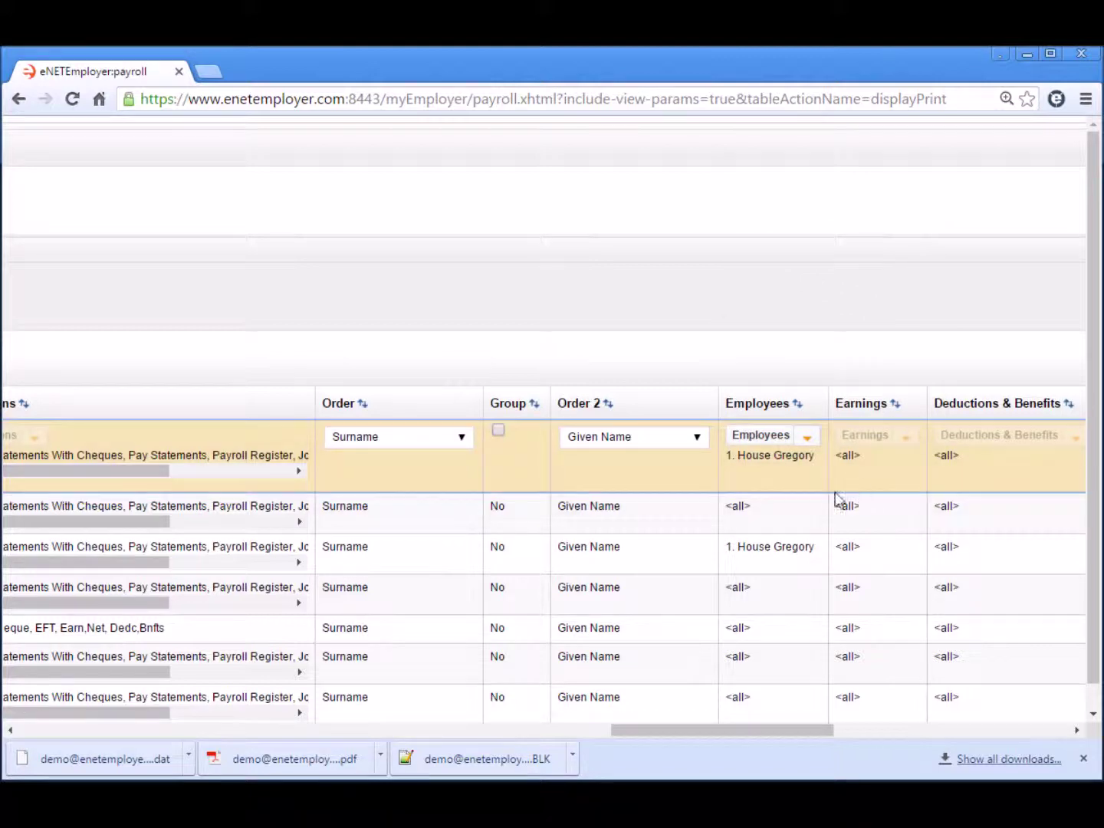
left_click(800, 505)
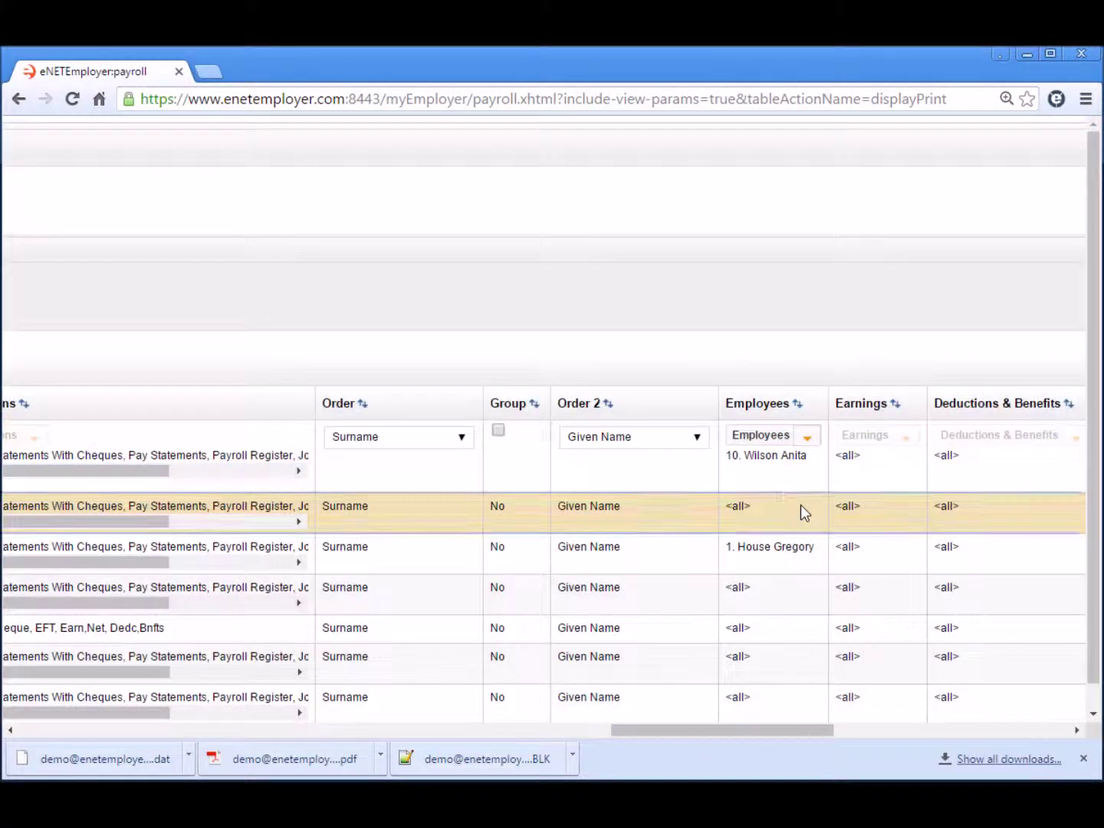
Step: Save the edited report row and generate the Web ROE BLK file
left_click(39, 729)
left_click(168, 456)
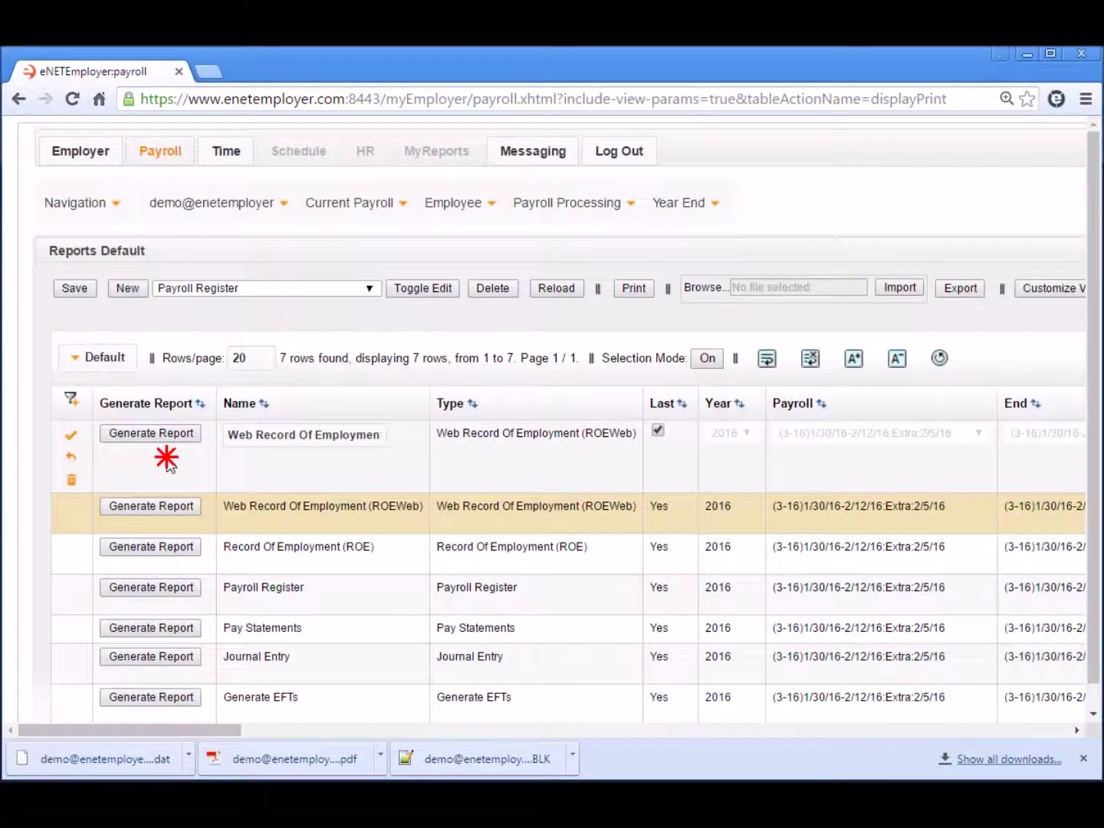
left_click(71, 434)
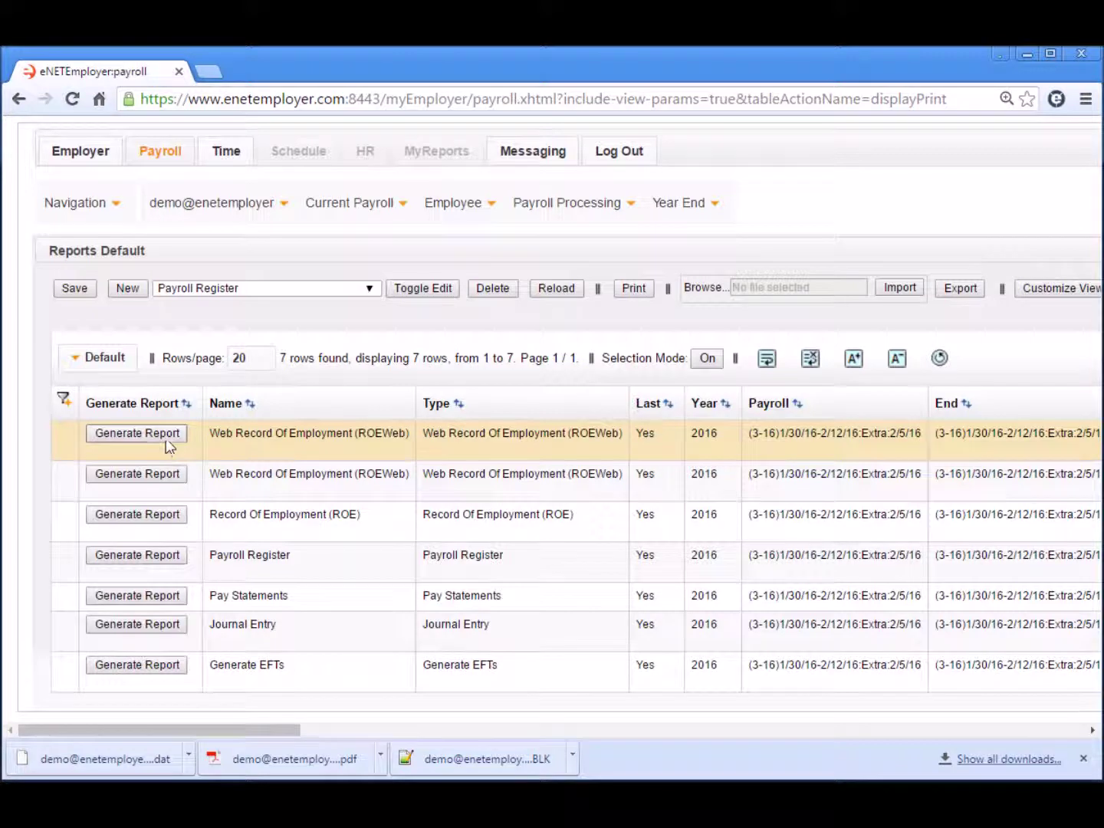
left_click(167, 444)
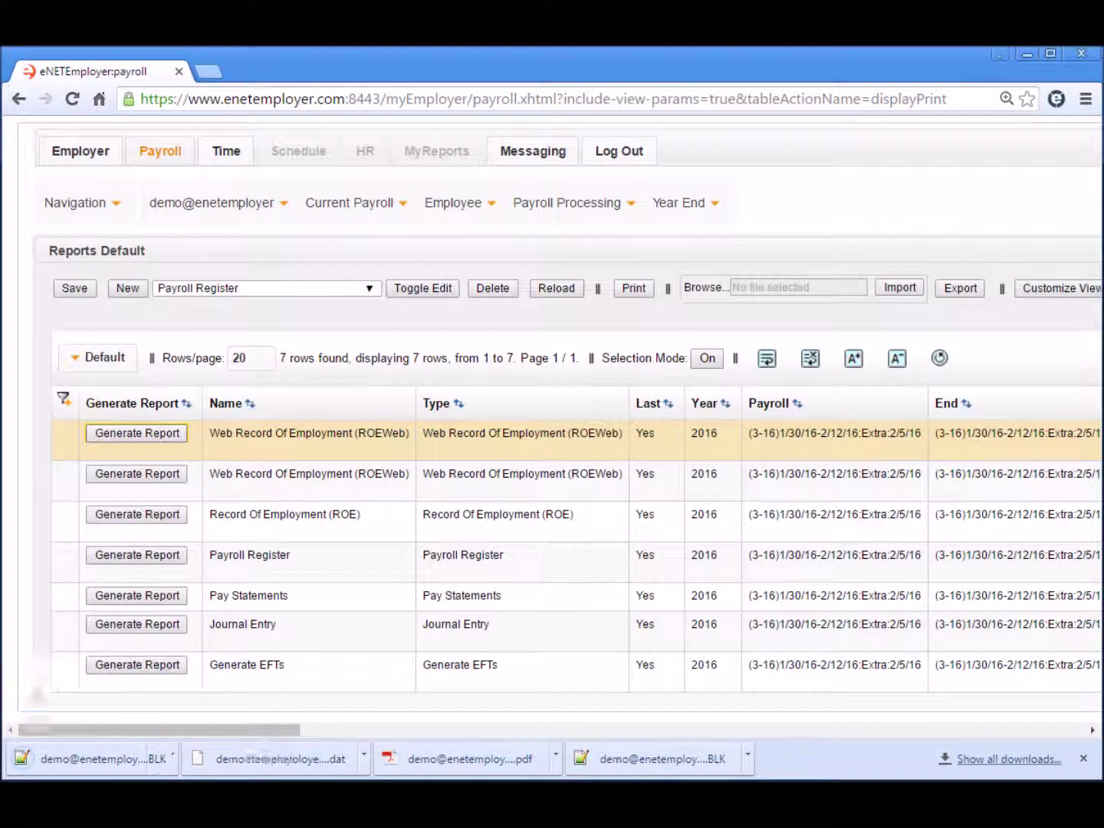